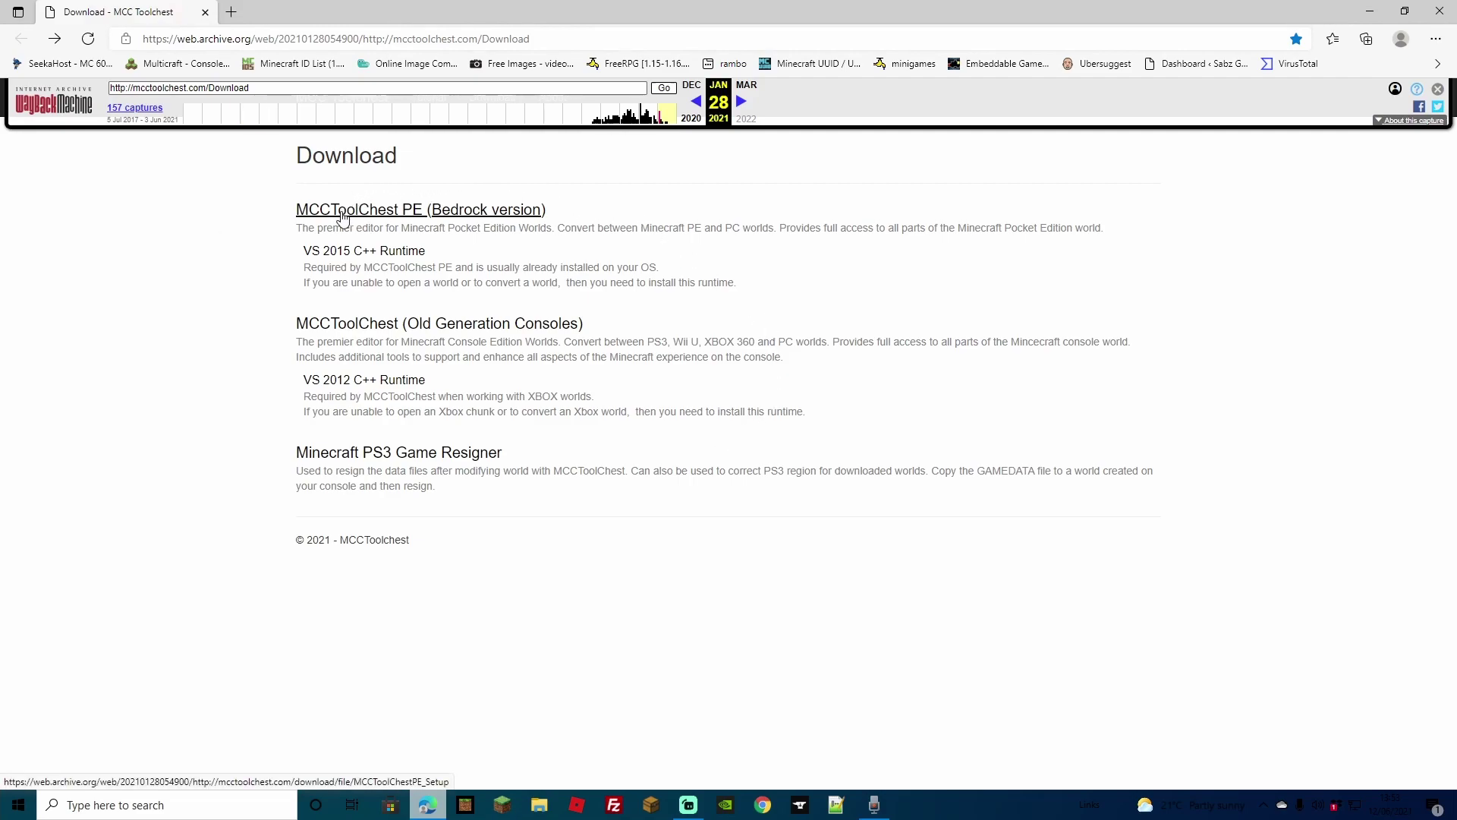
Step: Download MCCToolChest PE (Bedrock version) from the archived MCC Toolchest download page
{"action": "left_click", "coordinate": [345, 217]}
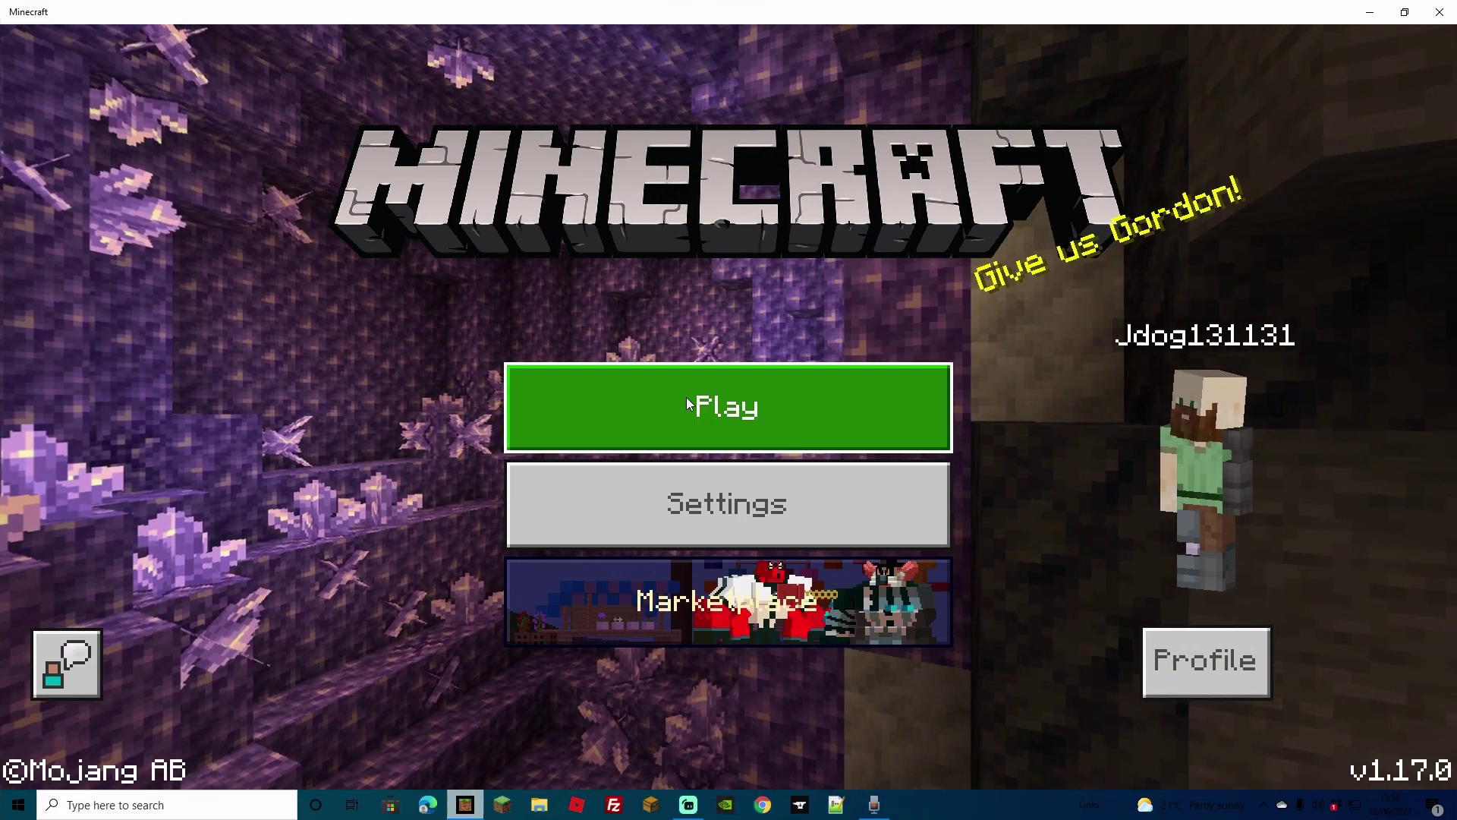
Step: In Minecraft Bedrock, create a new world named My World with the default game mode set to Creative
{"action": "left_click", "coordinate": [689, 402]}
{"action": "left_click", "coordinate": [668, 281]}
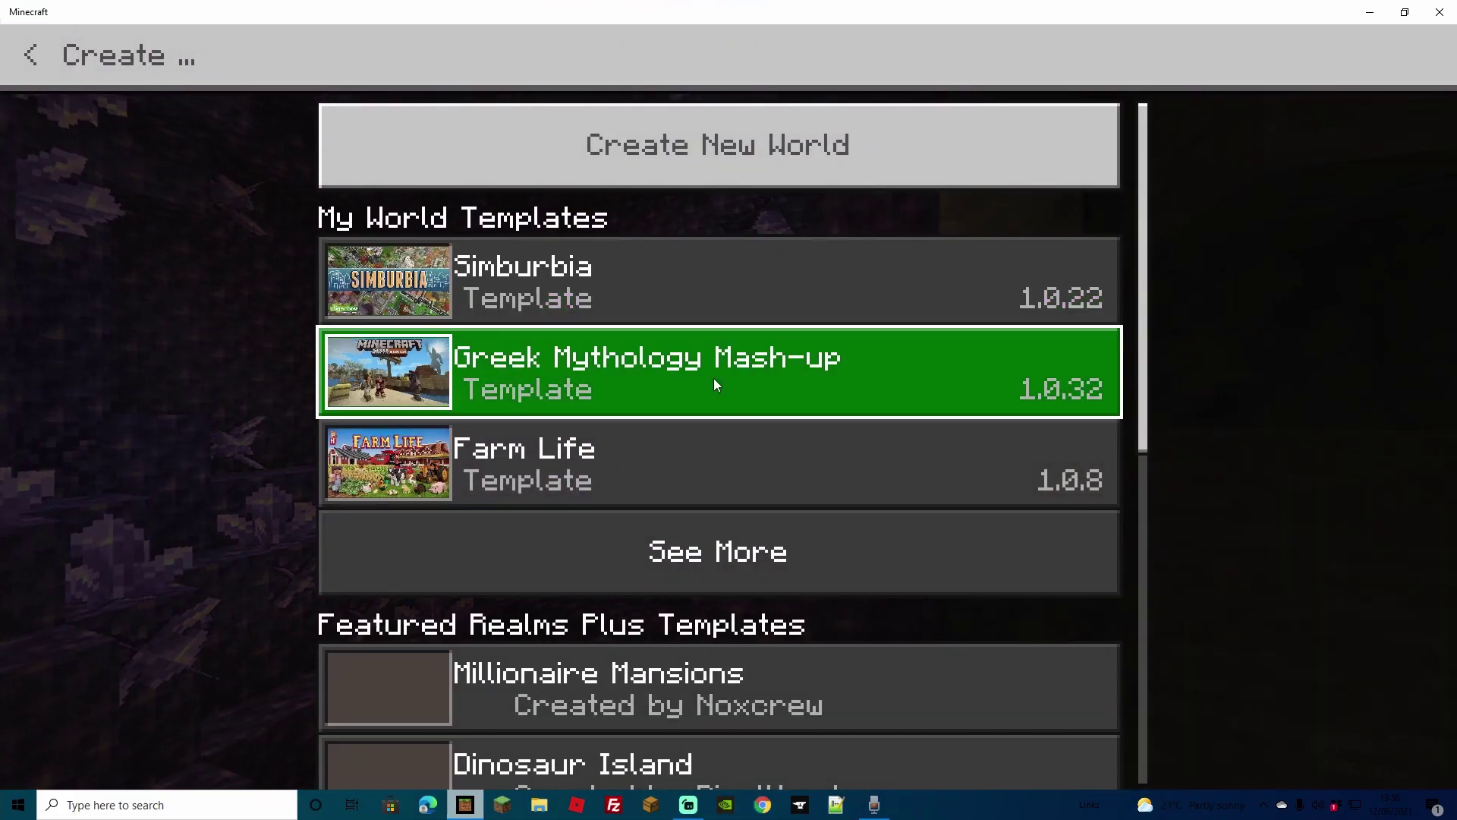
{"action": "left_click", "coordinate": [709, 153]}
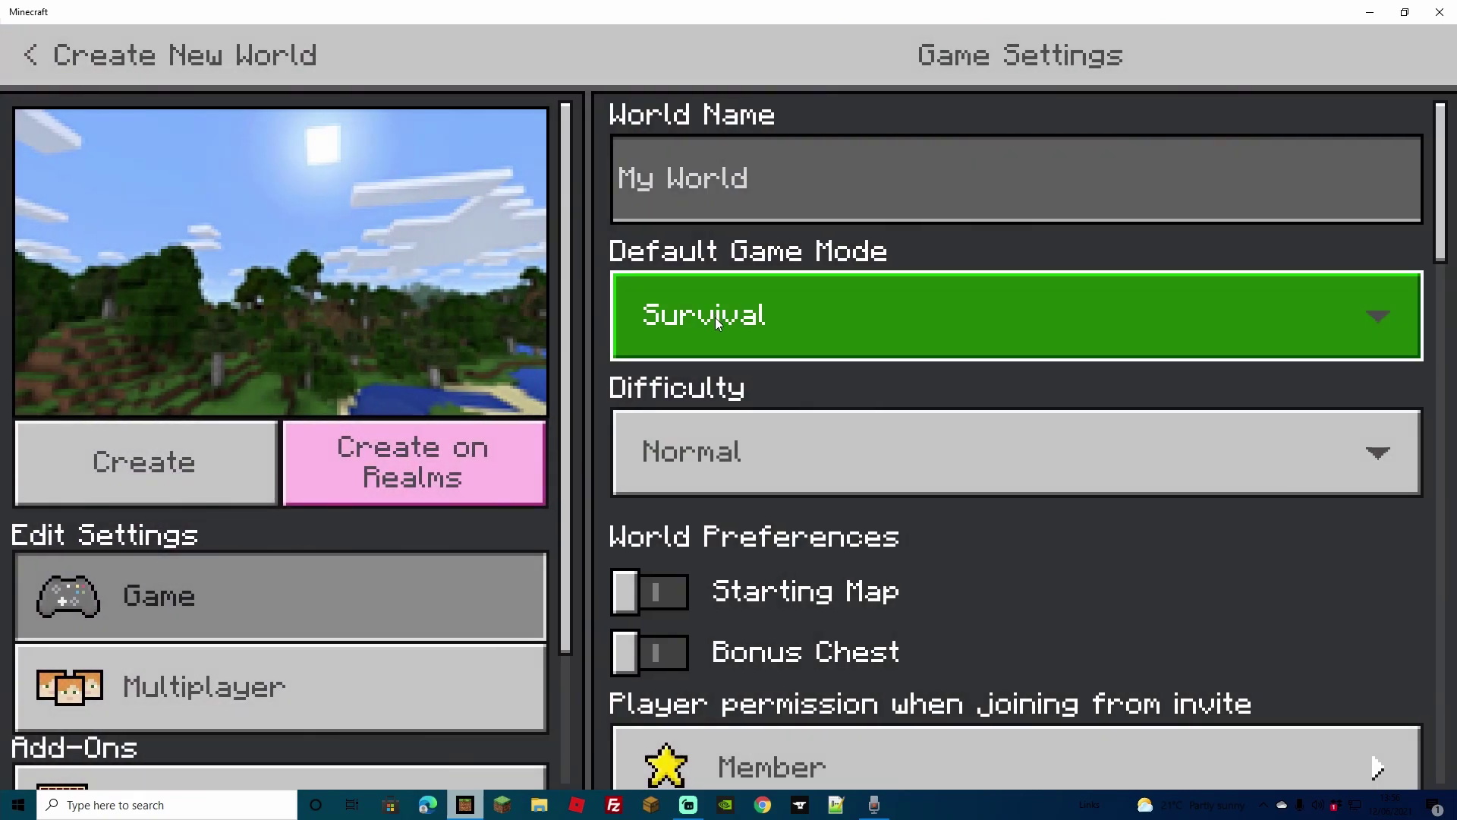
{"action": "left_click", "coordinate": [715, 318]}
{"action": "left_click", "coordinate": [733, 358]}
{"action": "left_click", "coordinate": [733, 486]}
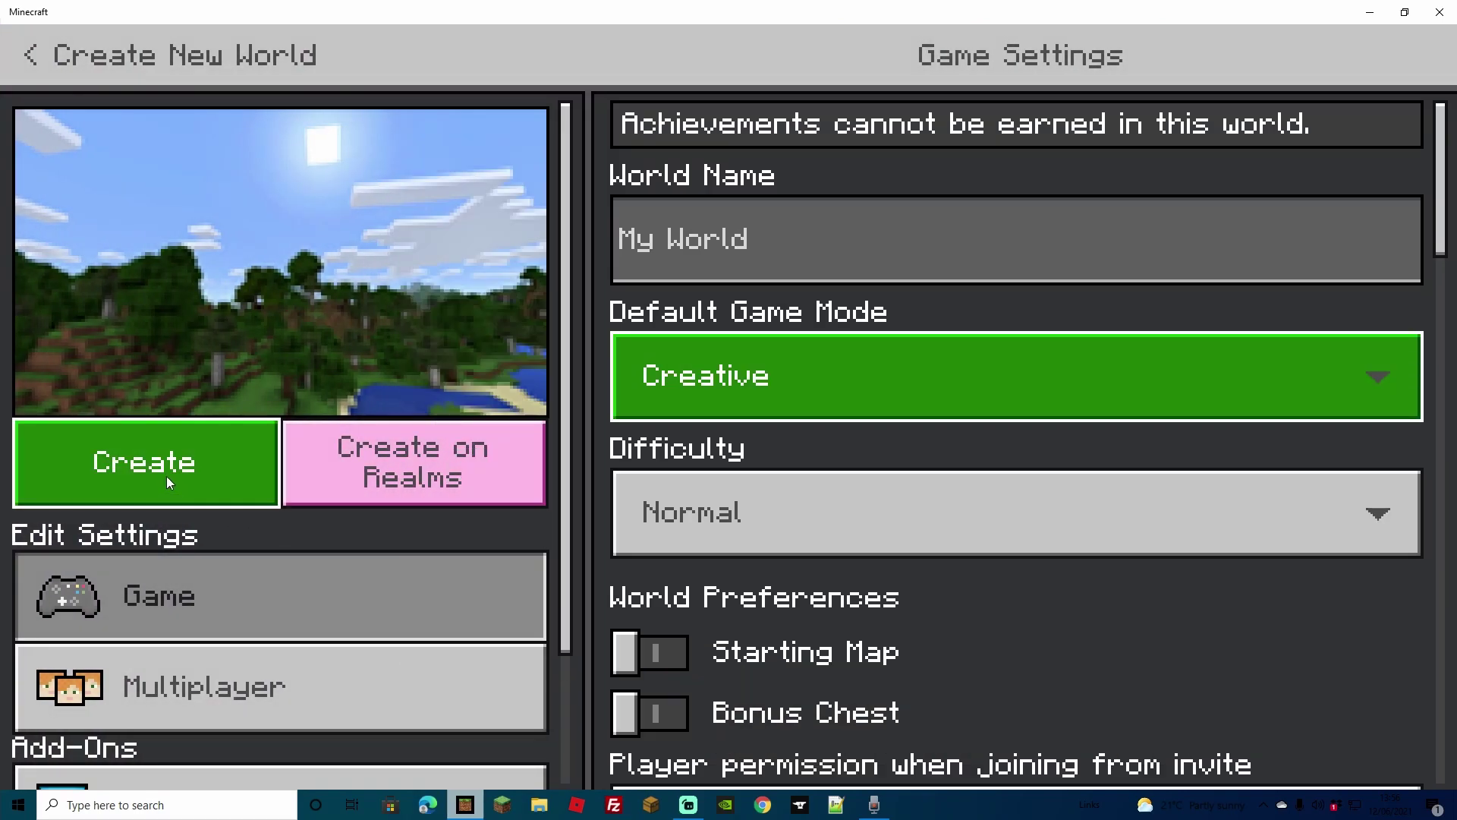
{"action": "left_click", "coordinate": [166, 476]}
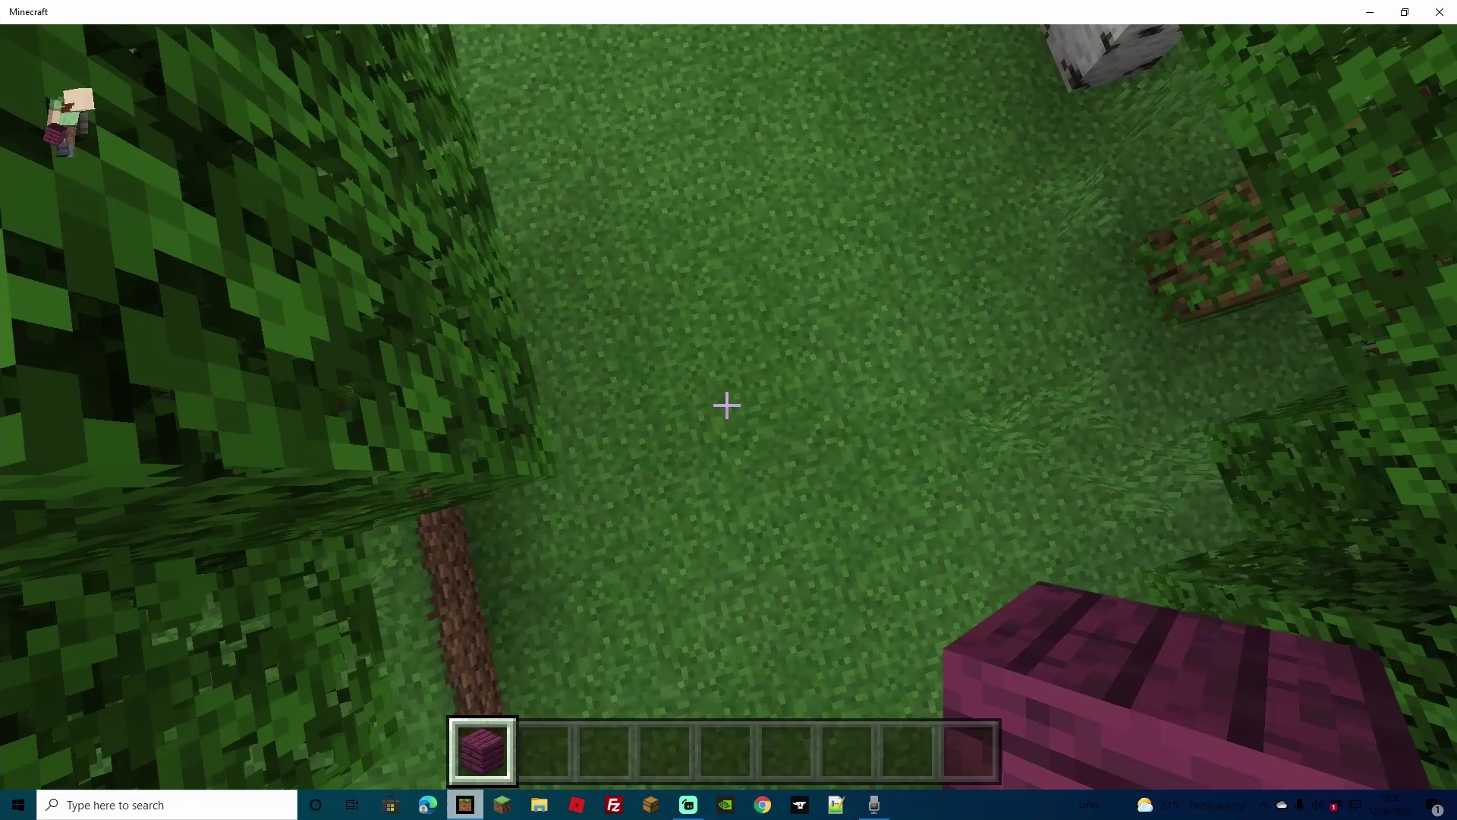
Step: Build a tall one-block-wide pillar of crimson planks upward from the grass clearing among the trees
{"action": "right_click", "coordinate": [726, 405]}
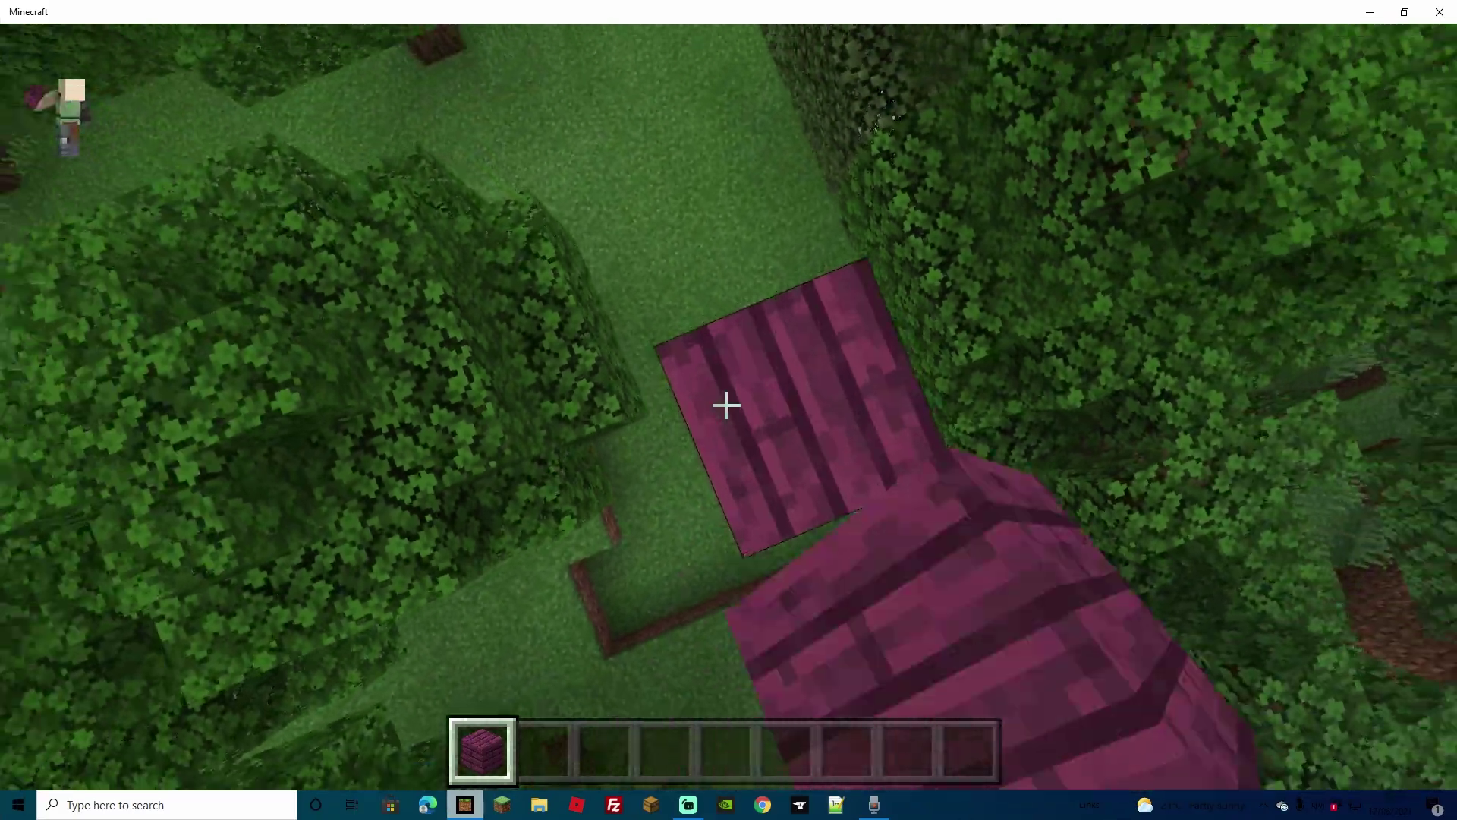
{"action": "key", "text": "space"}
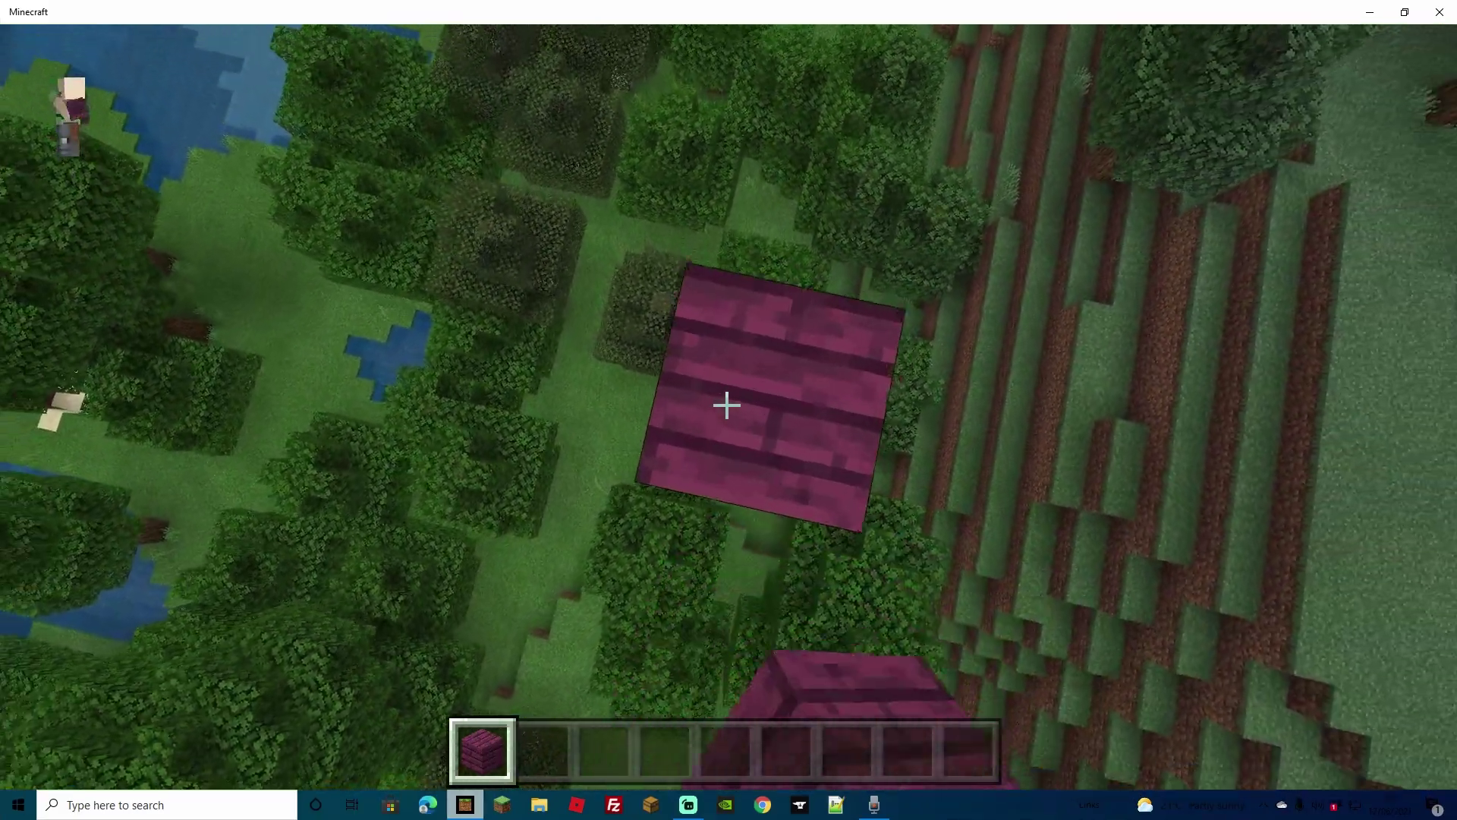
{"action": "key", "text": "space"}
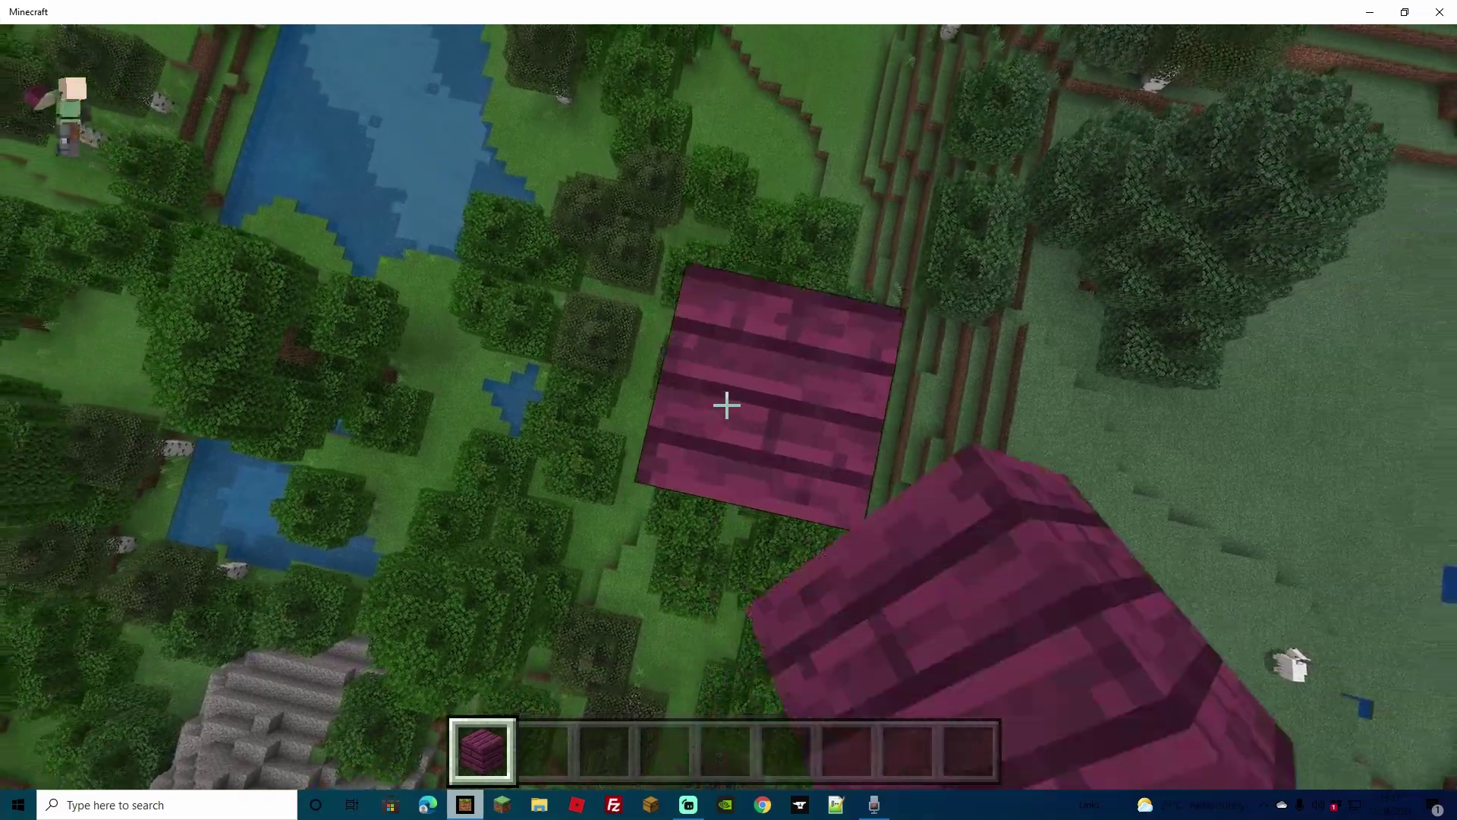
{"action": "mouse_move", "coordinate": [727, 406]}
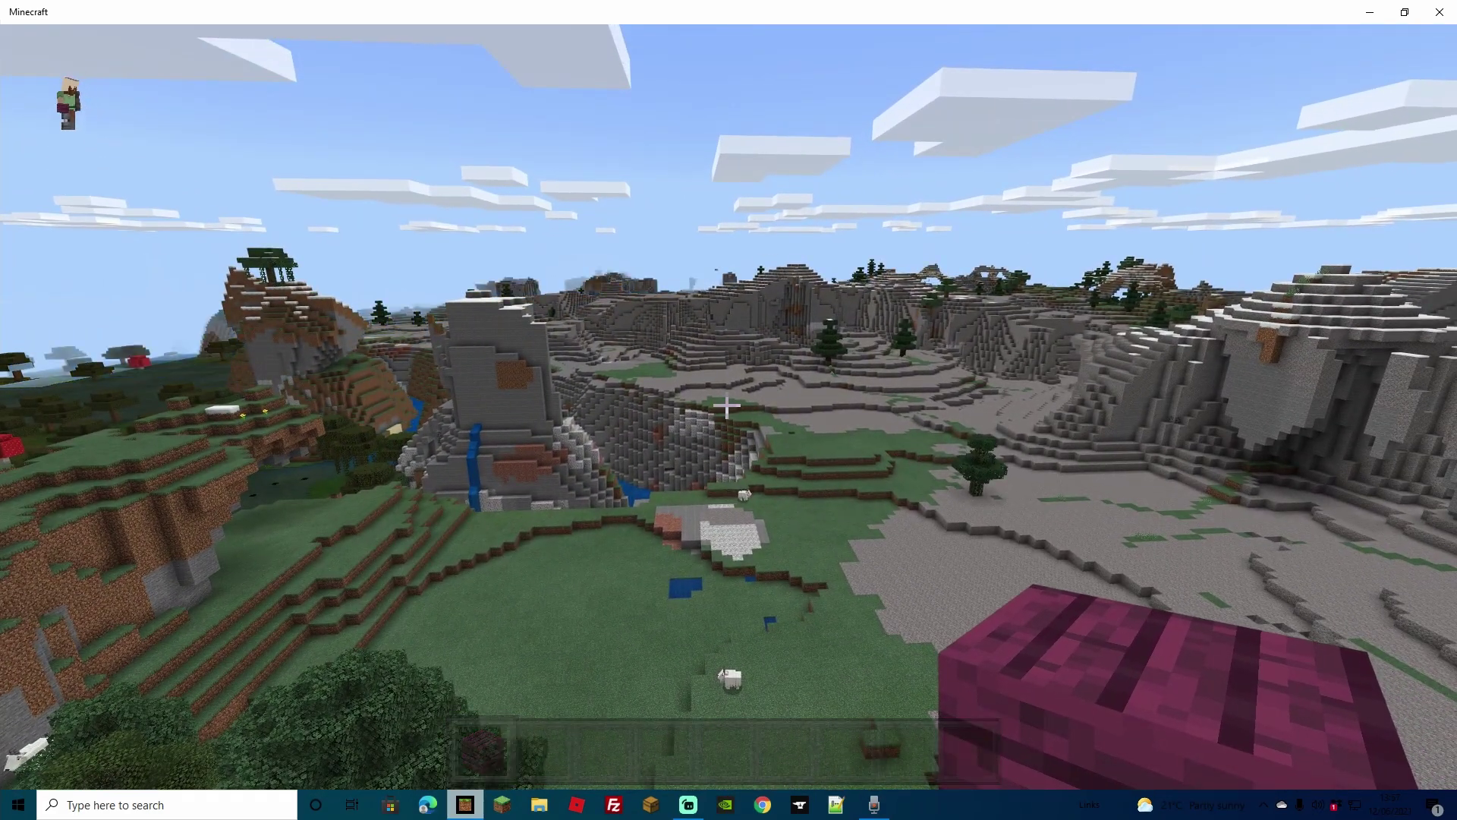
Step: Save and quit the Bedrock world, then close Minecraft
{"action": "key", "text": "Escape"}
{"action": "left_click", "coordinate": [506, 709]}
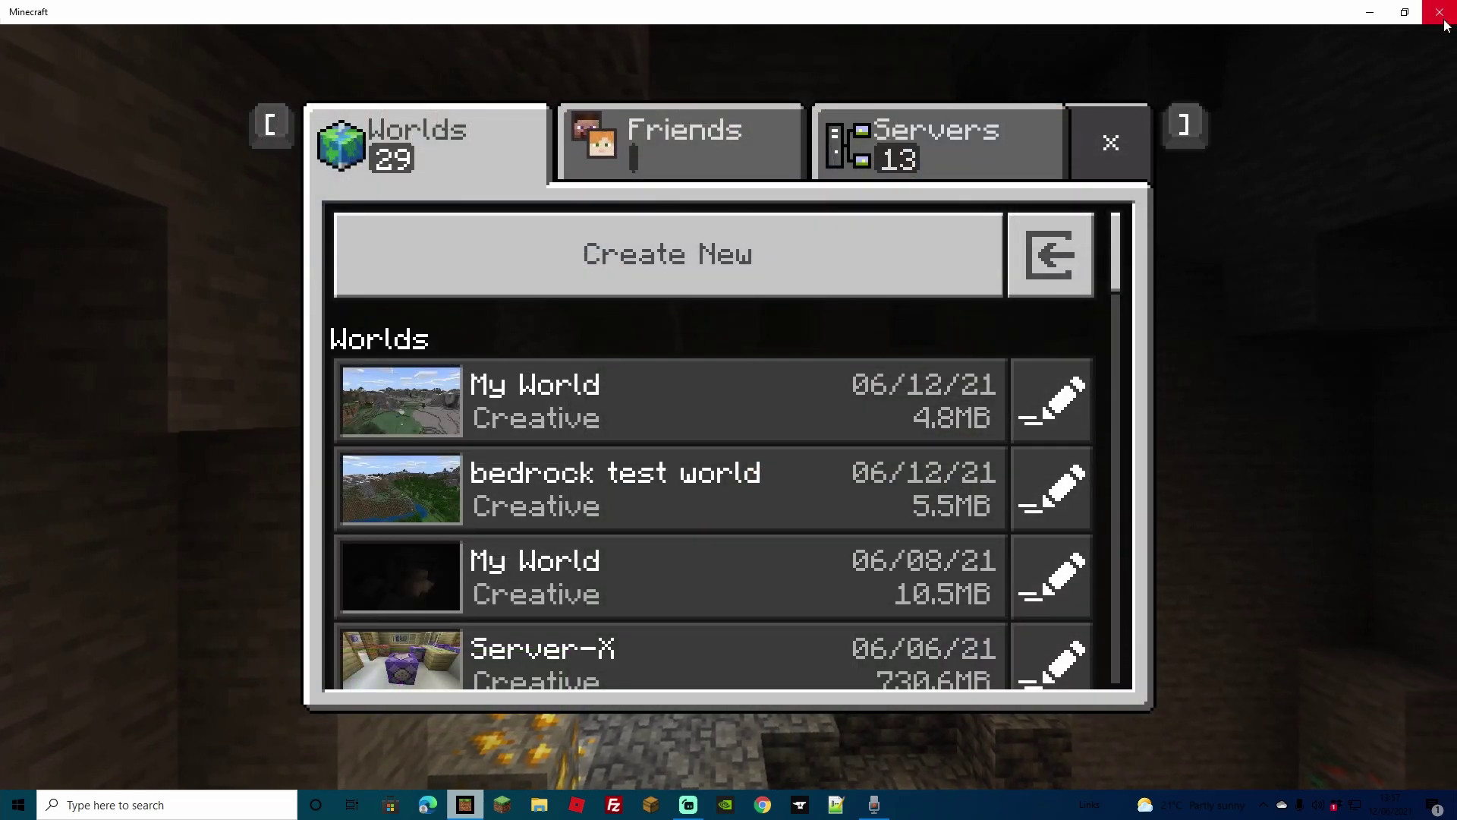
{"action": "left_click", "coordinate": [1440, 12]}
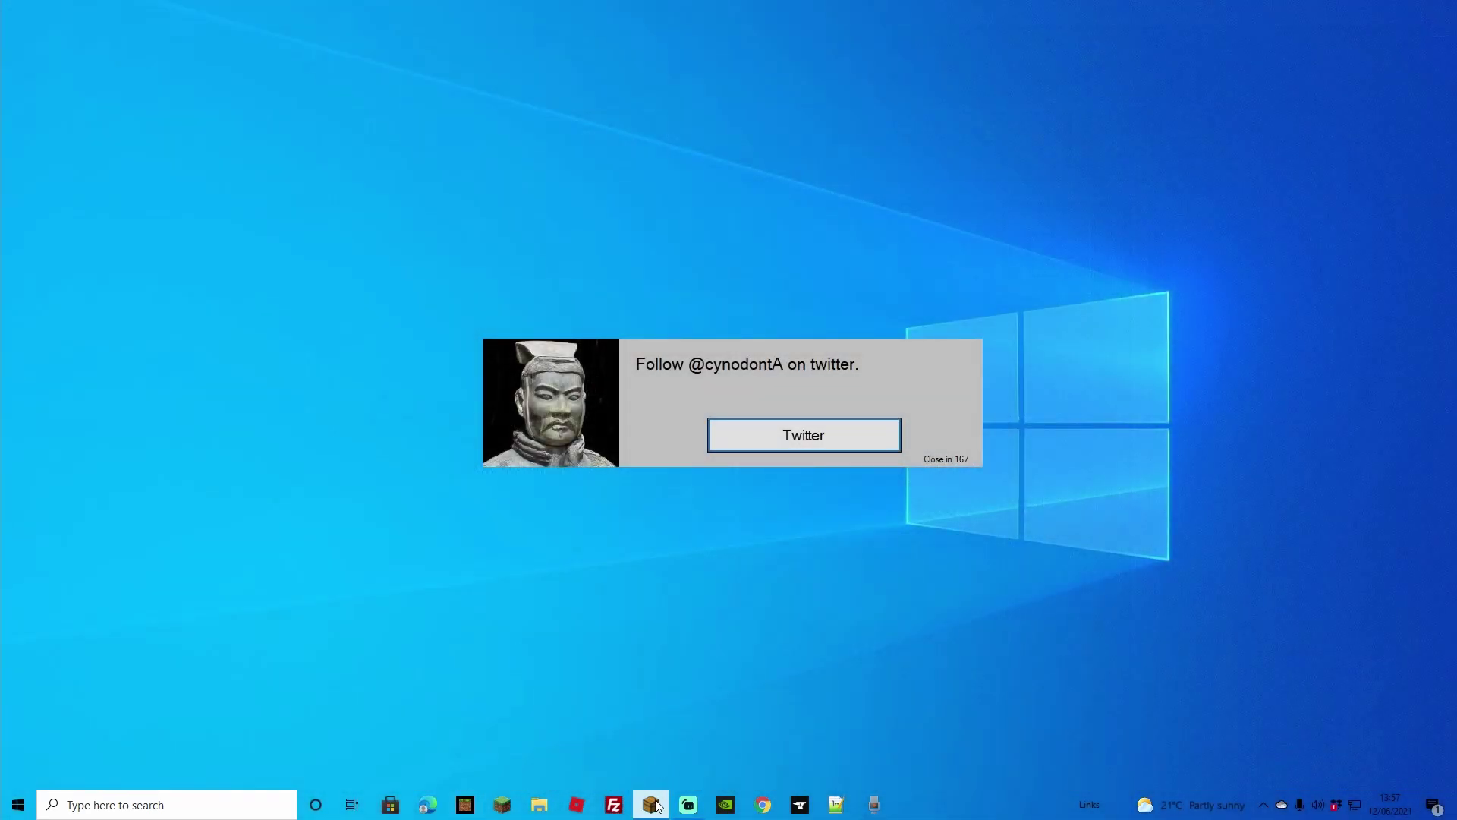
Step: Switch to MCC ToolChest PE, start a conversion to Java and choose the newest My World Bedrock save as its source
{"action": "mouse_move", "coordinate": [657, 806]}
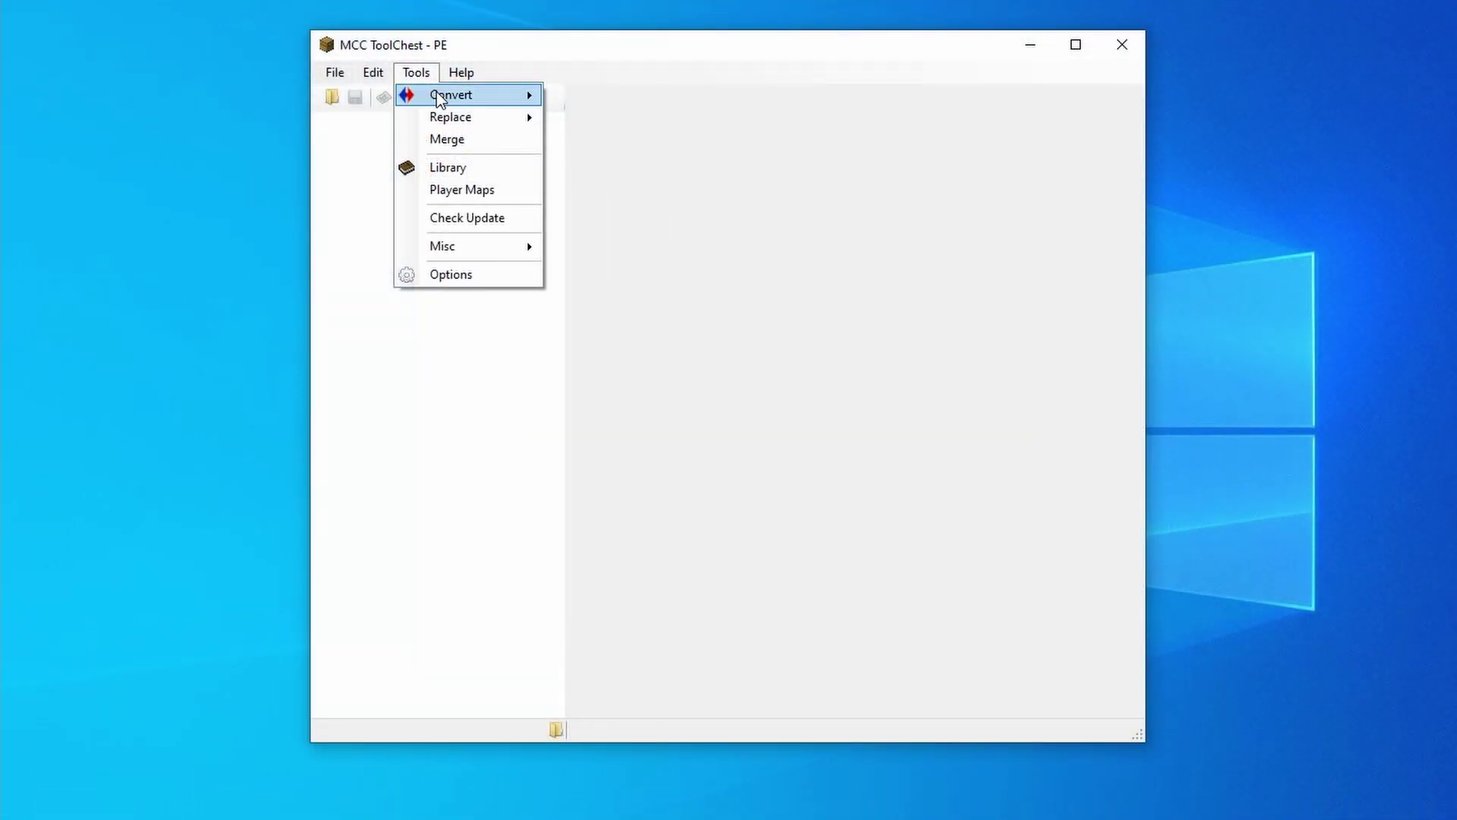
{"action": "mouse_move", "coordinate": [440, 100]}
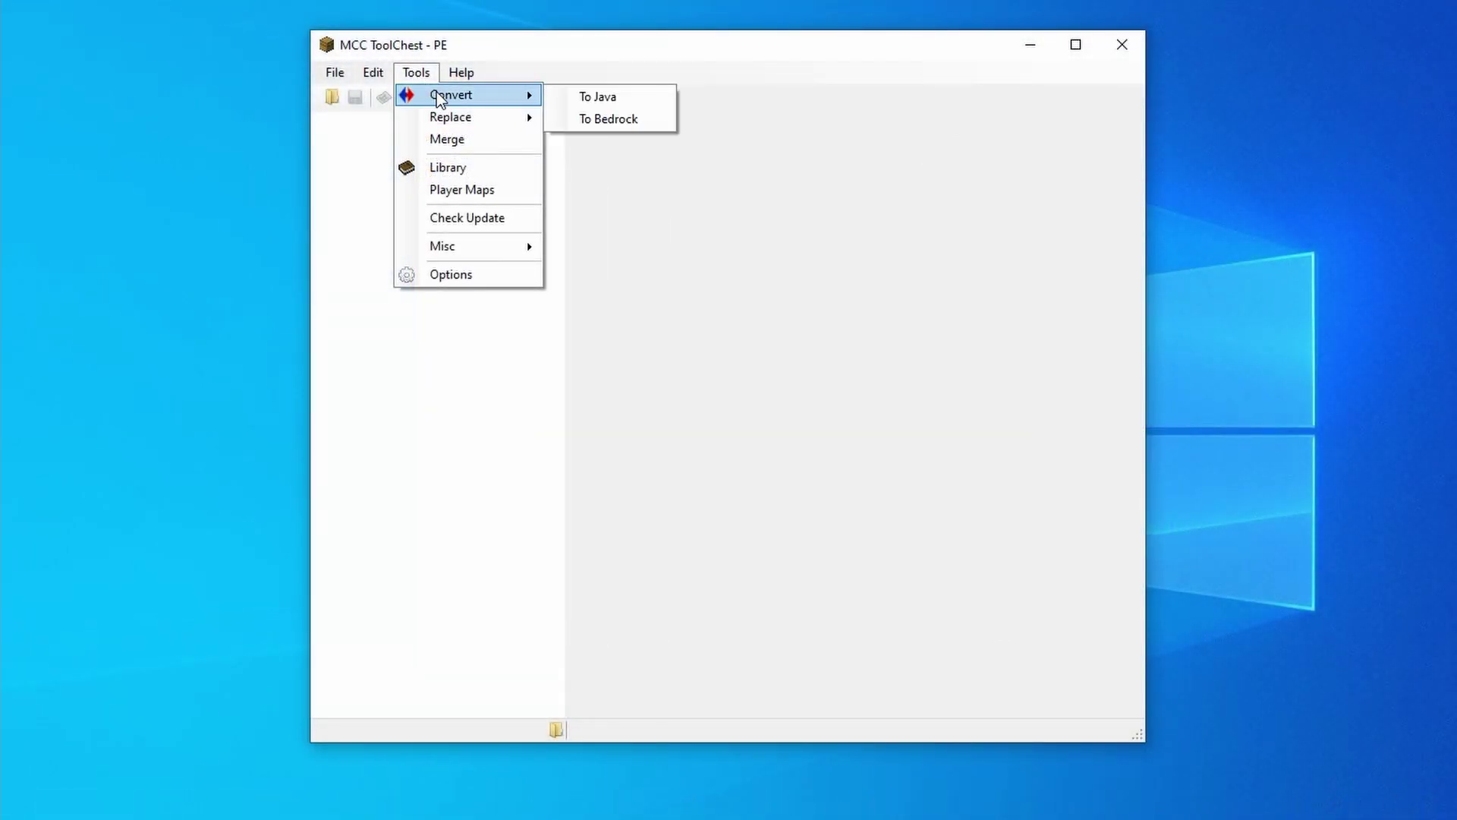
{"action": "left_click", "coordinate": [607, 96]}
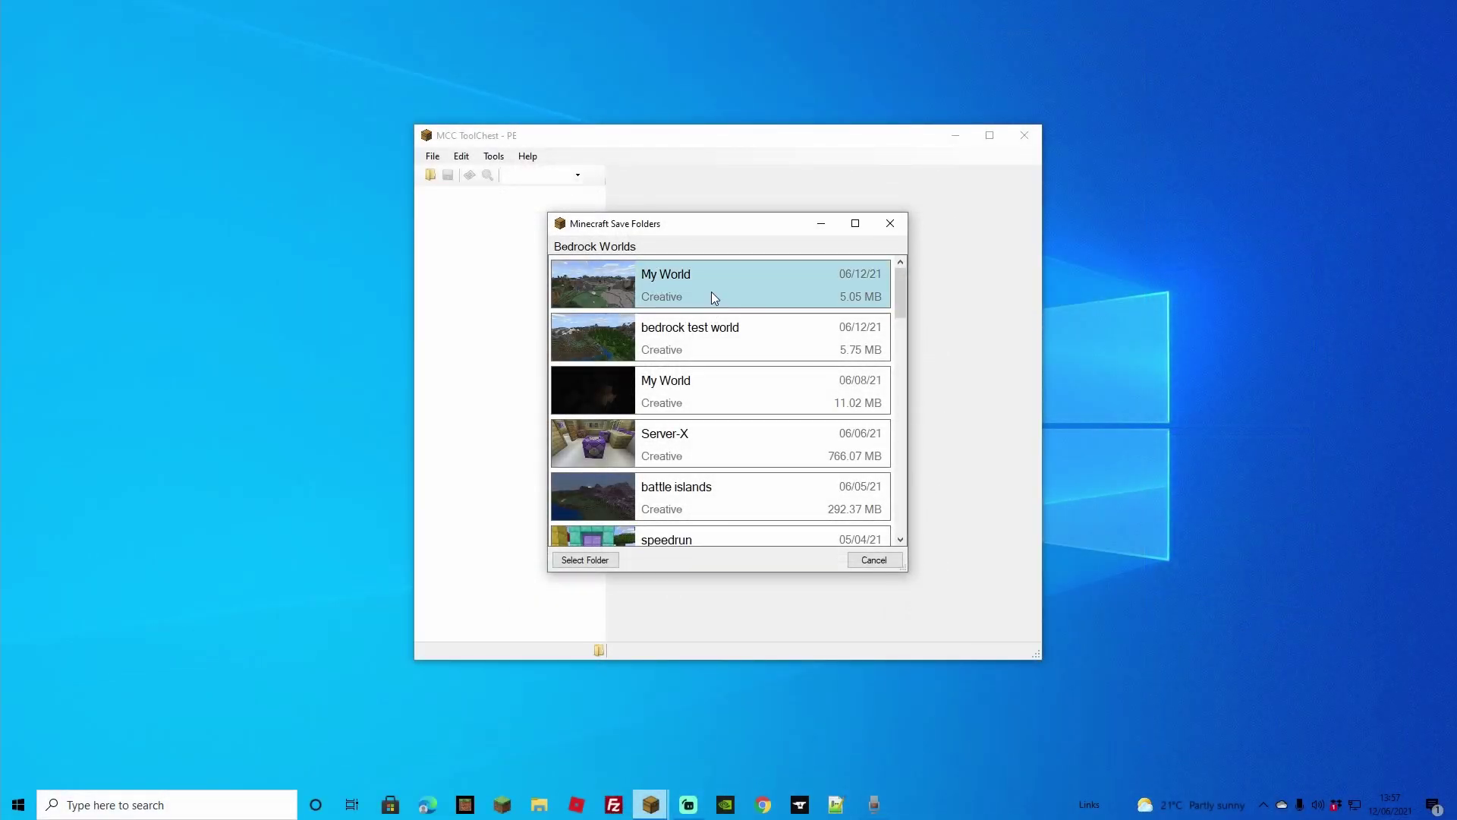
{"action": "scroll", "coordinate": [712, 292], "scroll_direction": "down", "scroll_amount": 10}
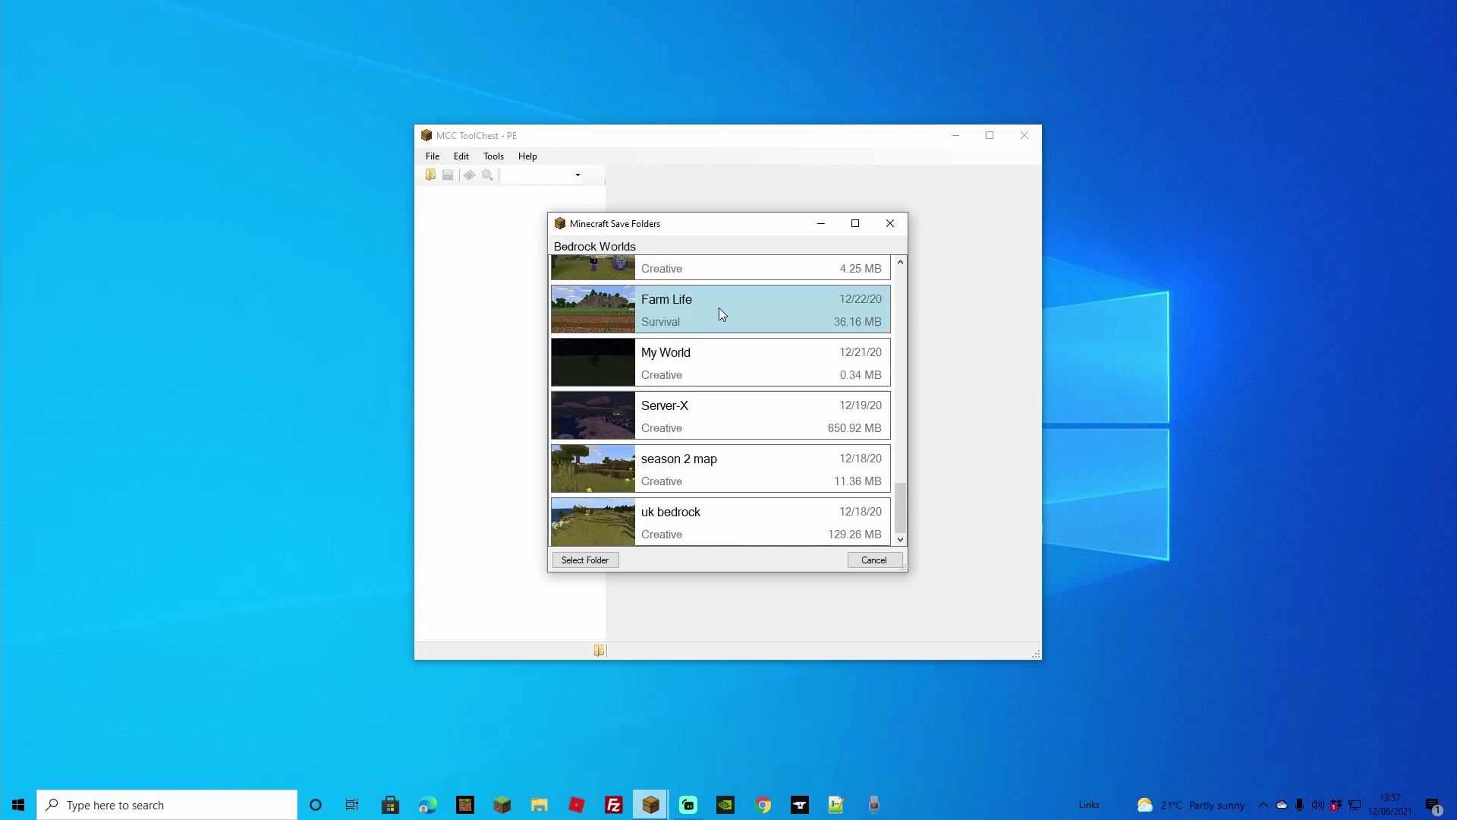
{"action": "scroll", "coordinate": [717, 307], "scroll_direction": "up", "scroll_amount": 10}
{"action": "double_click", "coordinate": [721, 286]}
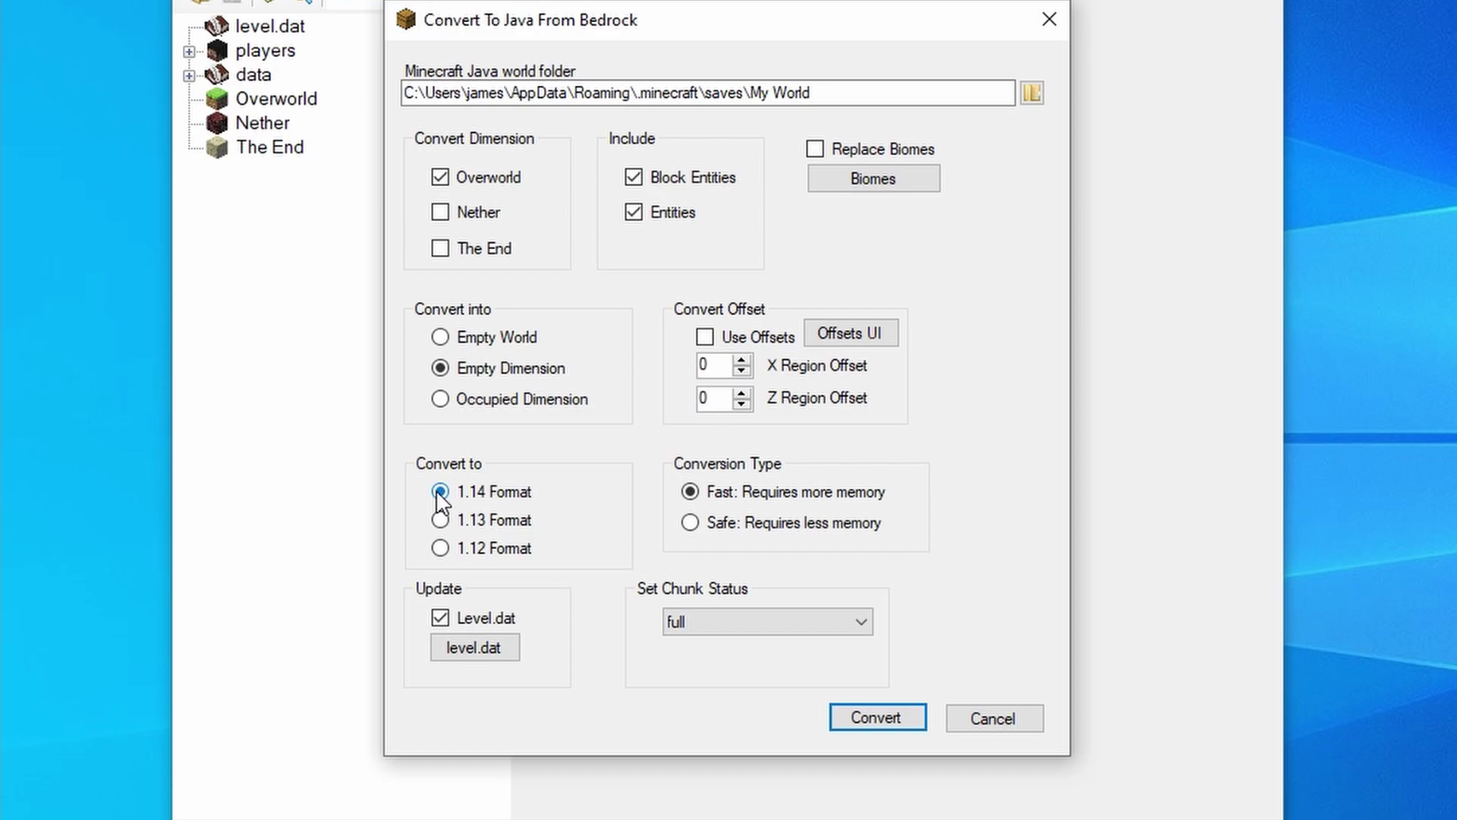
Step: Convert the Overworld to a Java world in 1.14 format with block entities and entities, then close MCC ToolChest
{"action": "left_click", "coordinate": [873, 721]}
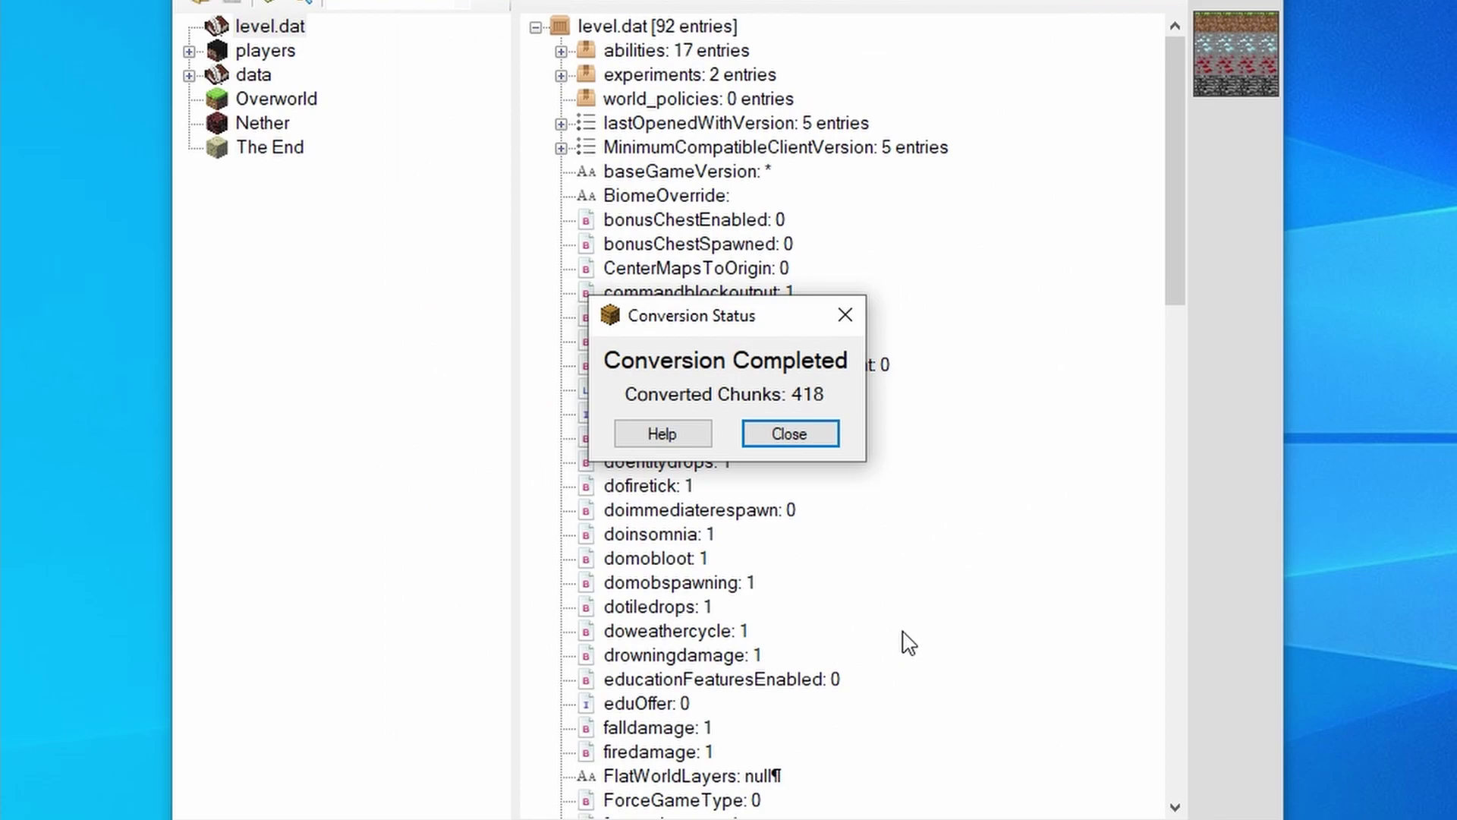
{"action": "left_click", "coordinate": [791, 435]}
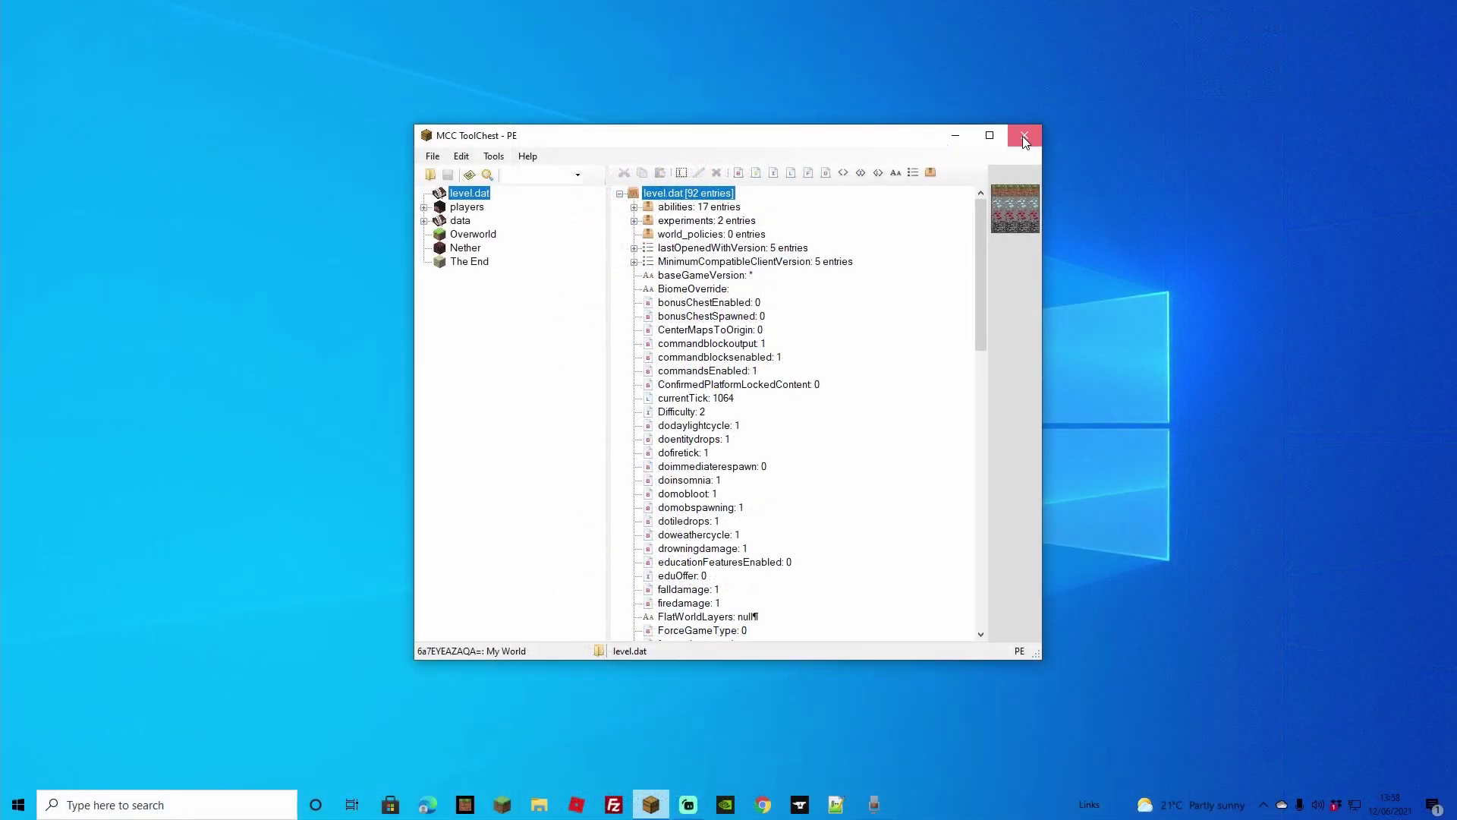
{"action": "left_click", "coordinate": [1022, 135]}
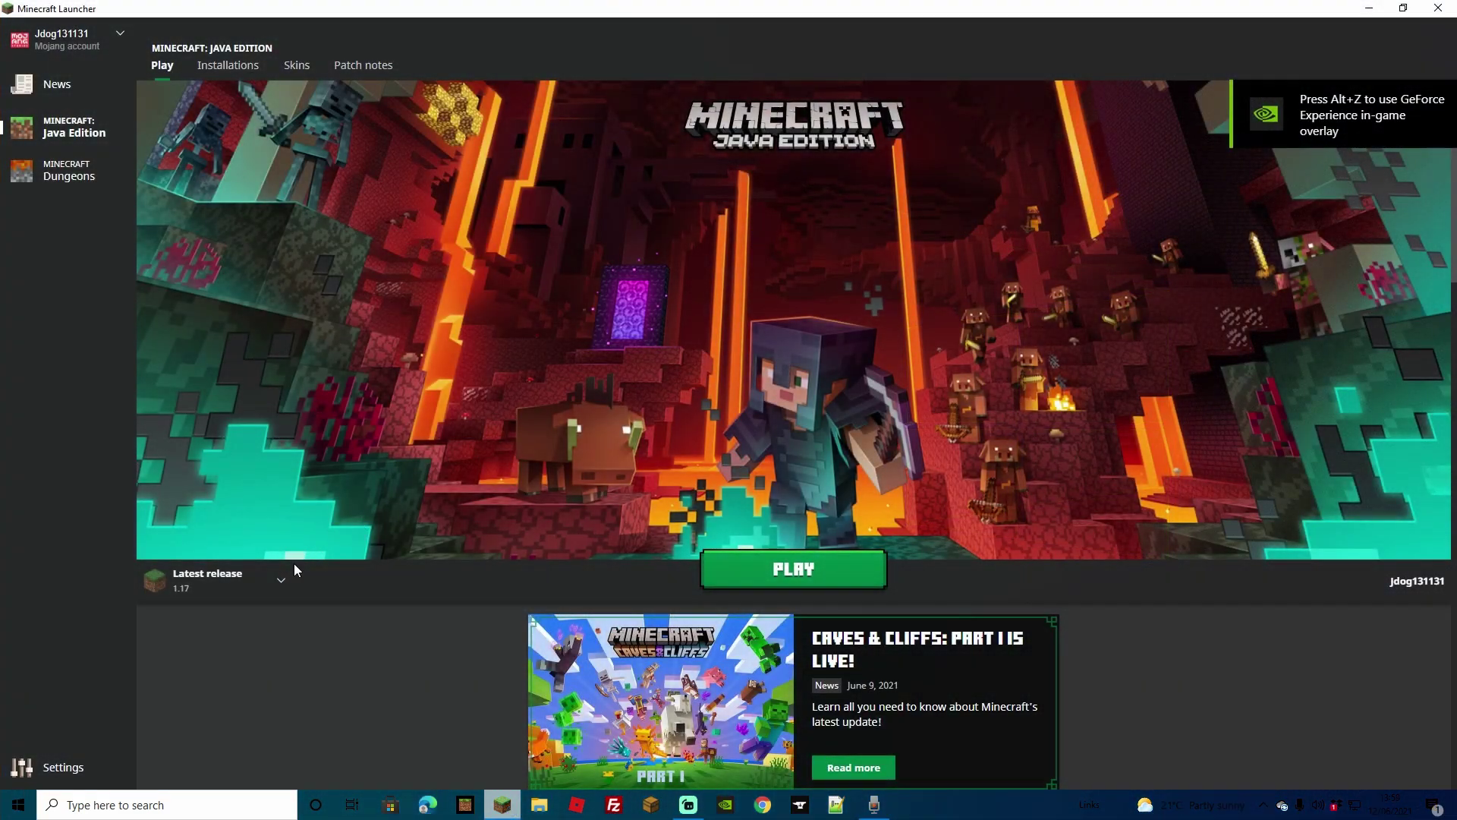
Step: Launch the latest release of Minecraft Java Edition from the launcher and load the converted singleplayer world My World
{"action": "left_click", "coordinate": [803, 566]}
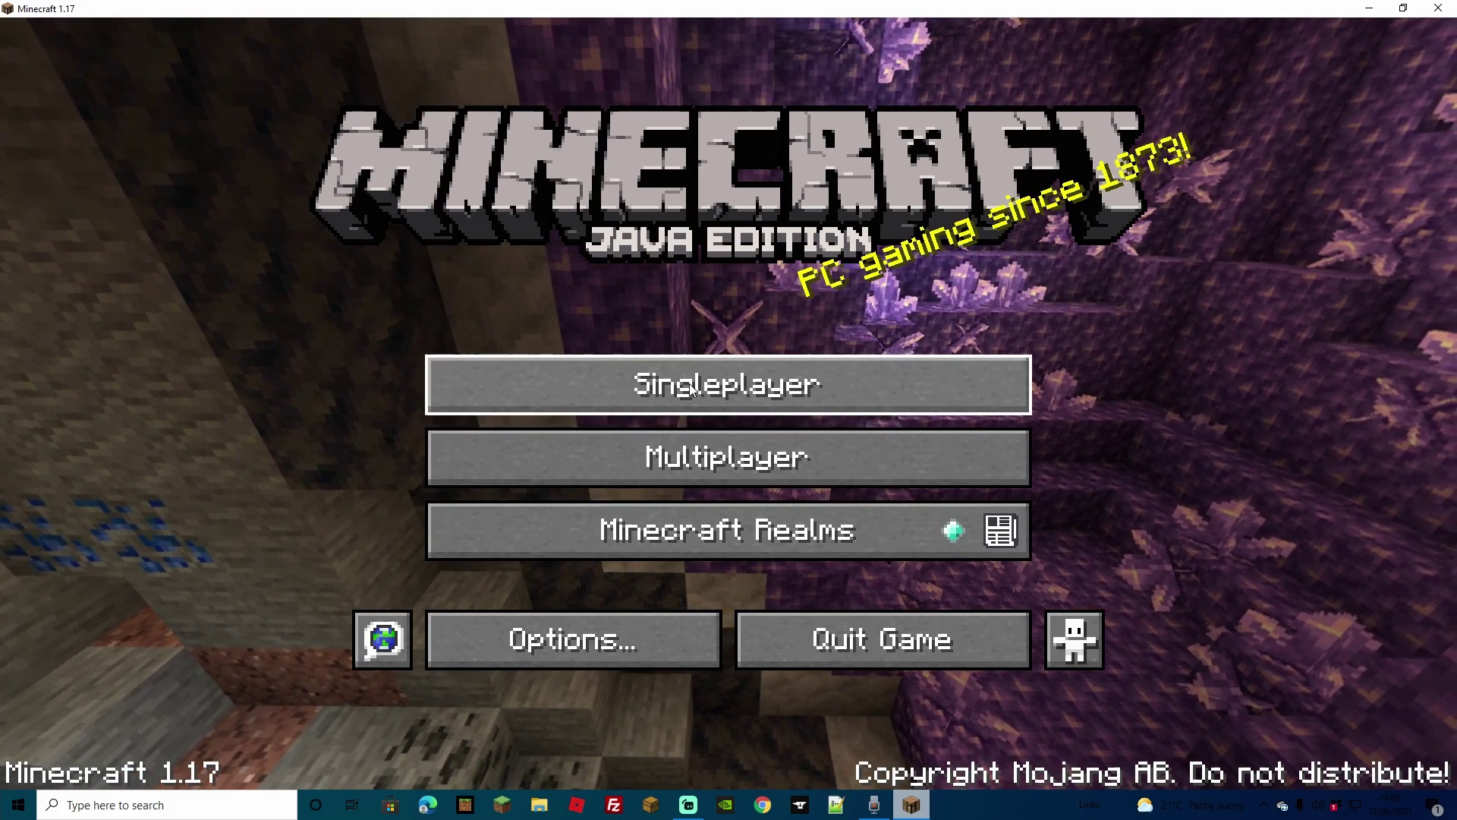
{"action": "left_click", "coordinate": [648, 387]}
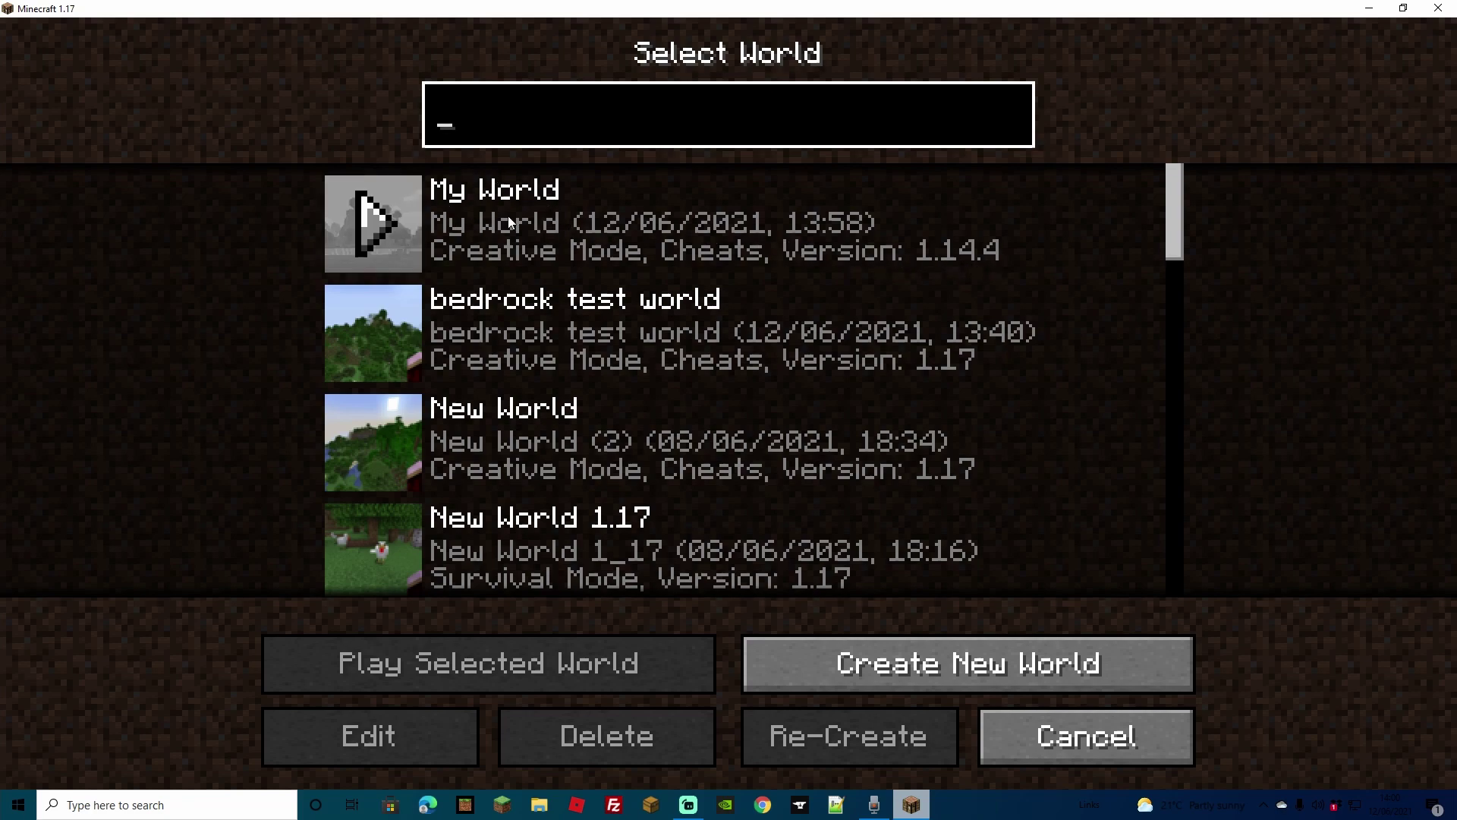
{"action": "left_click", "coordinate": [540, 224]}
{"action": "left_click", "coordinate": [444, 654]}
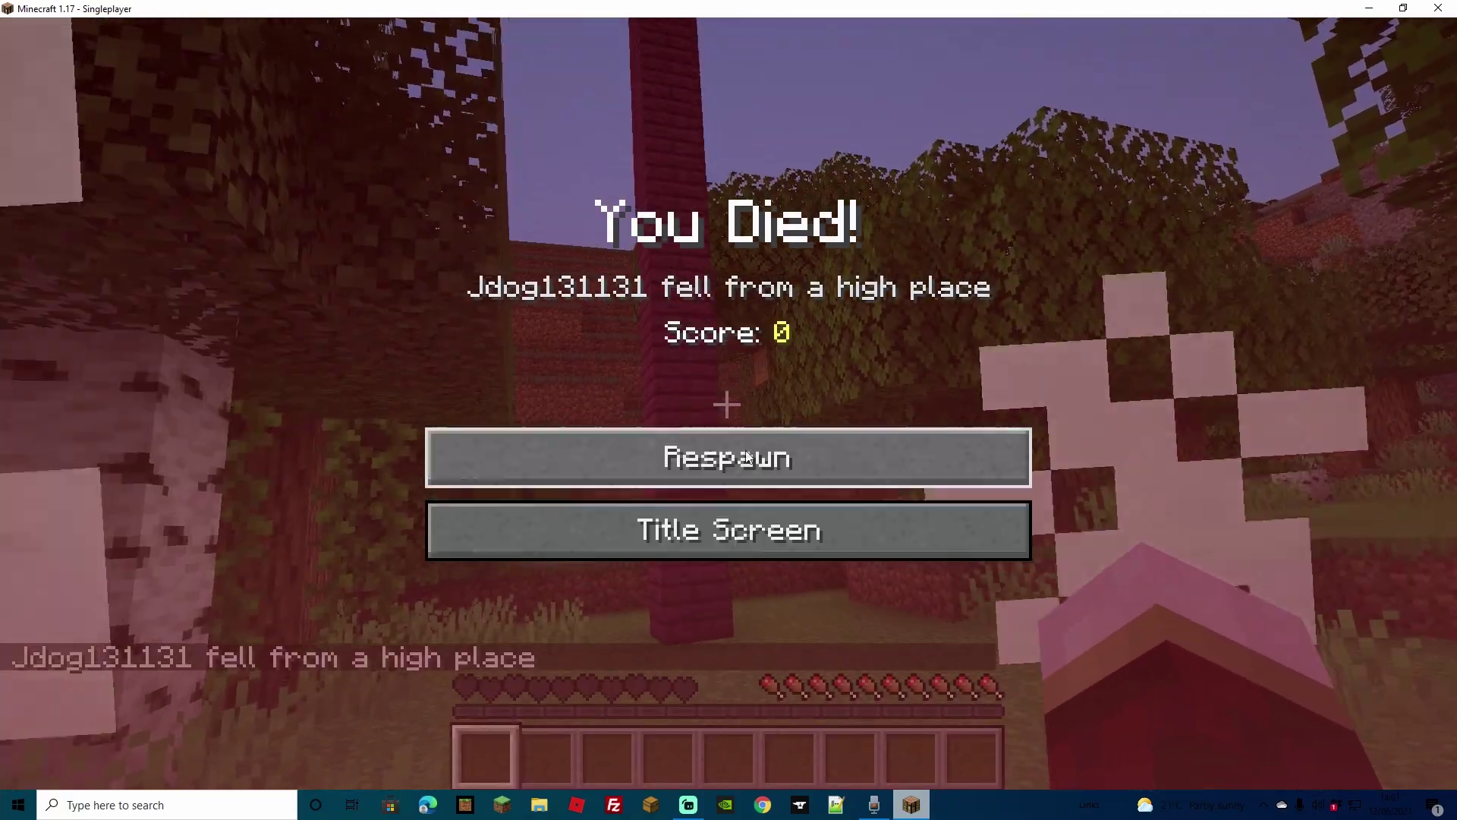
Step: Respawn the player and set the game mode to Creative with the /gamemode command
{"action": "left_click", "coordinate": [748, 456]}
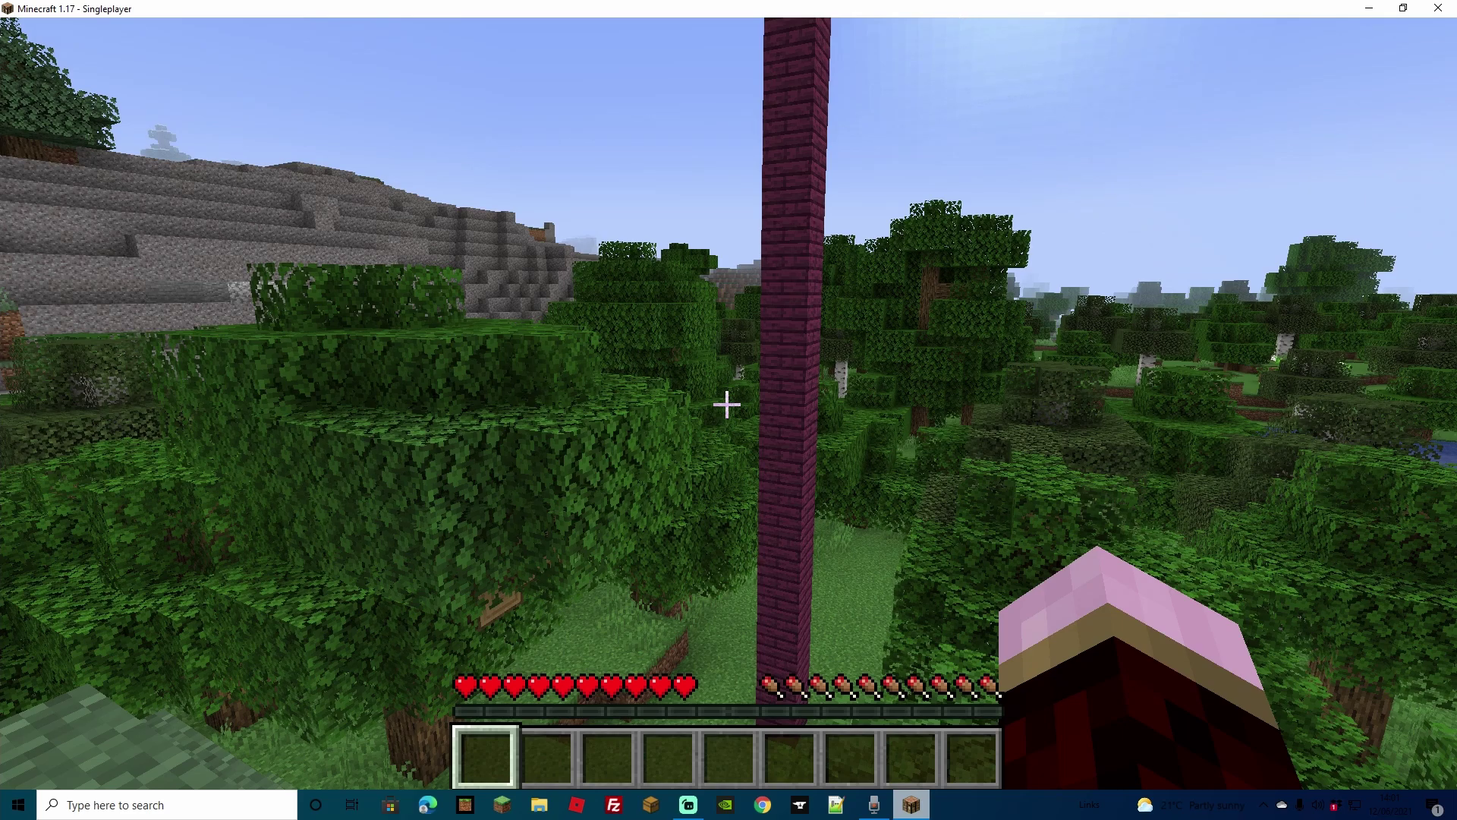
{"action": "type", "text": "/gam"}
{"action": "key", "text": "Tab"}
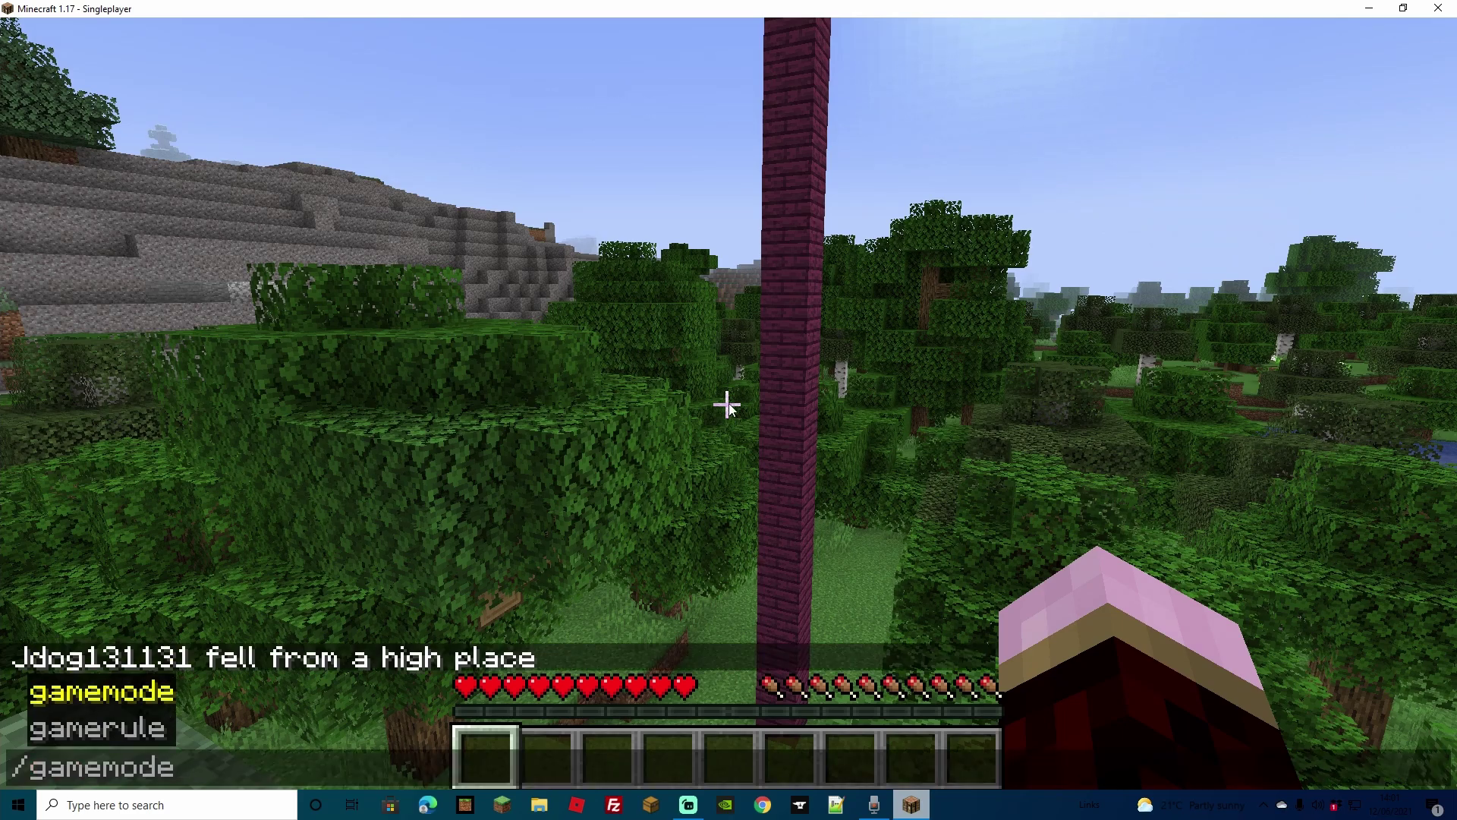
{"action": "key", "text": "Tab"}
{"action": "key", "text": "Tab"}
{"action": "key", "text": "Return"}
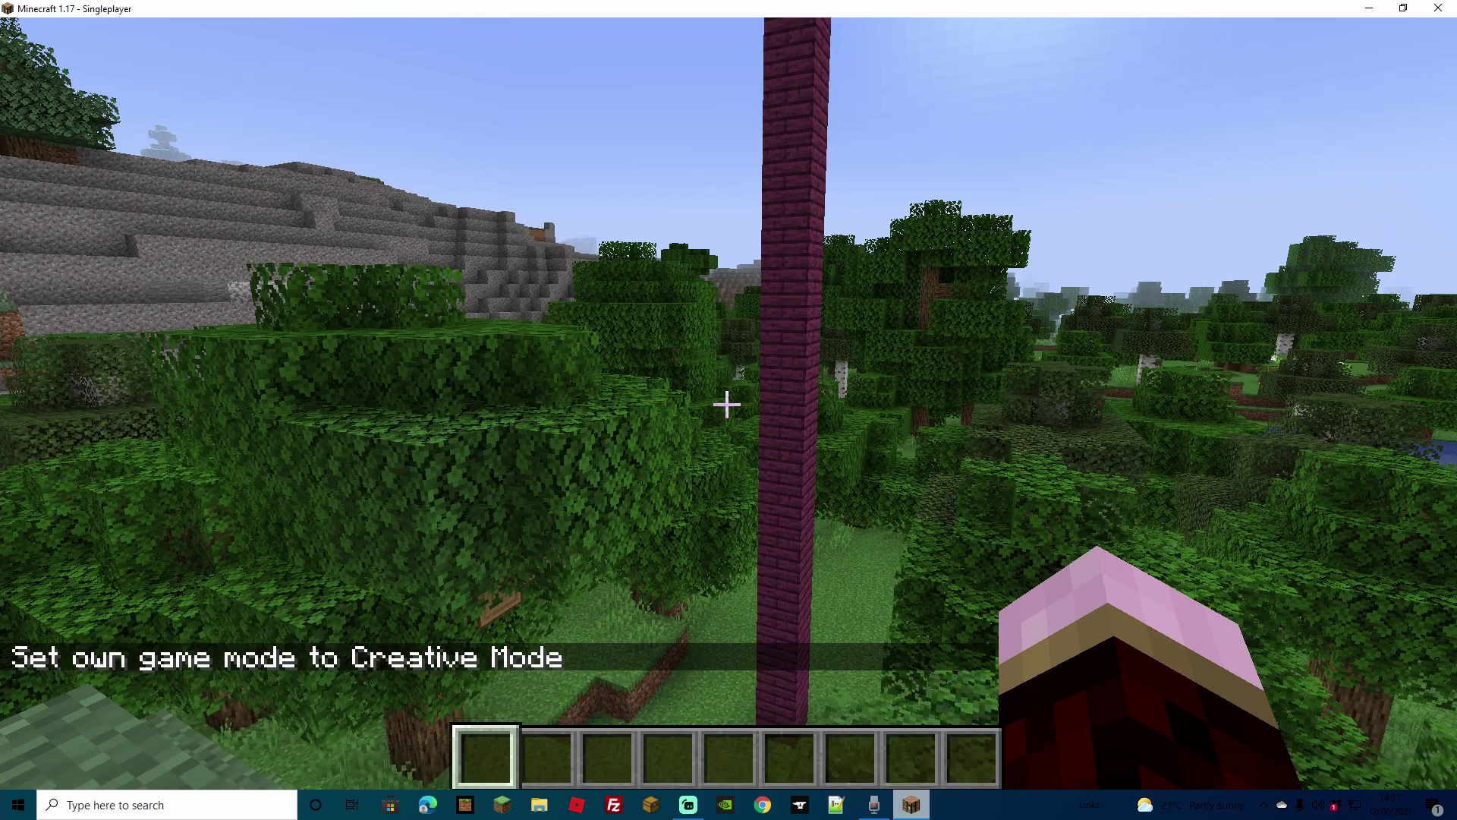
Step: Check the creative inventory's building blocks and view the converted terrain, cycling the camera perspective
{"action": "key", "text": "e"}
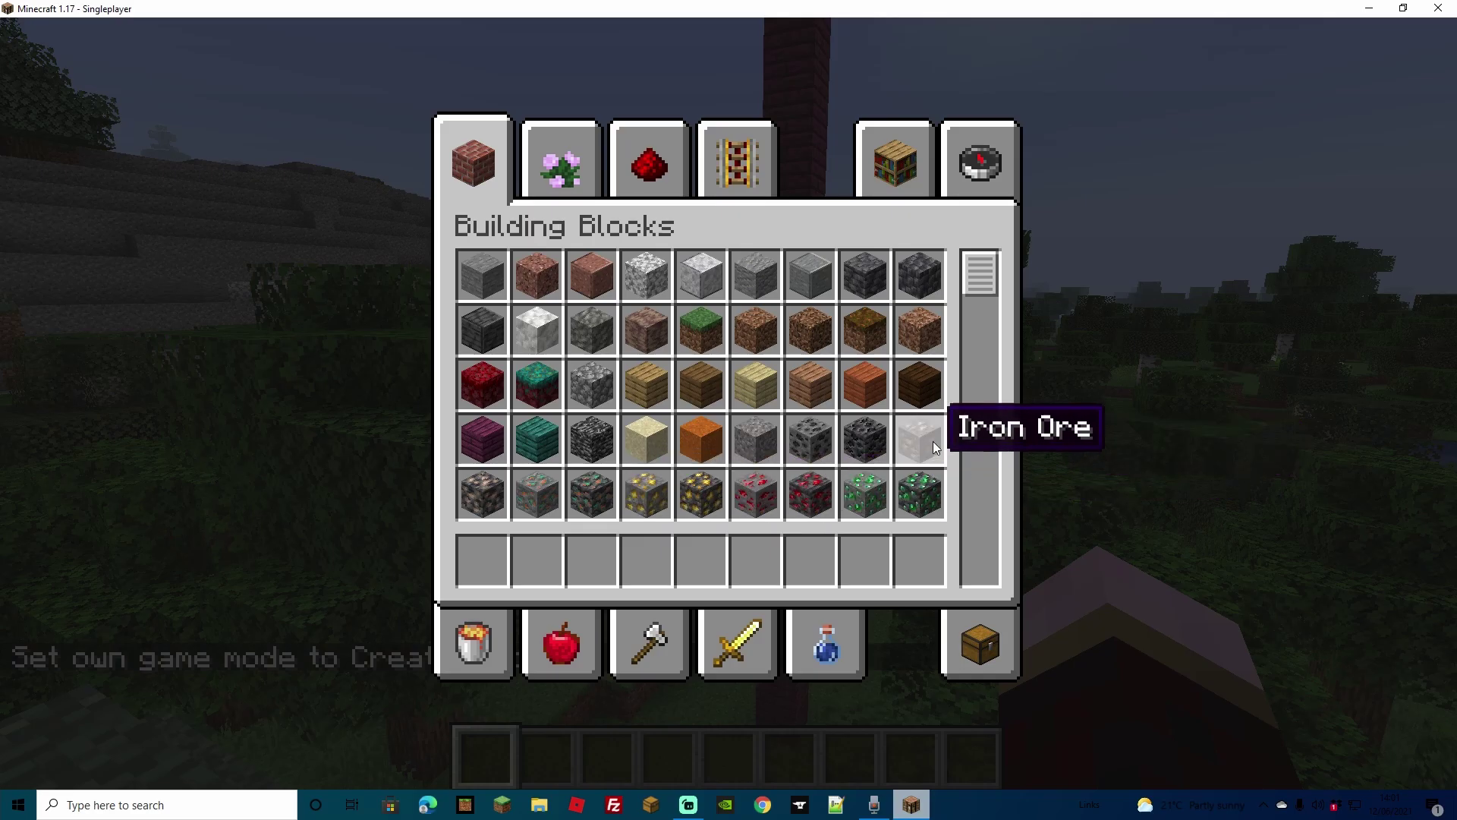
{"action": "key", "text": "e"}
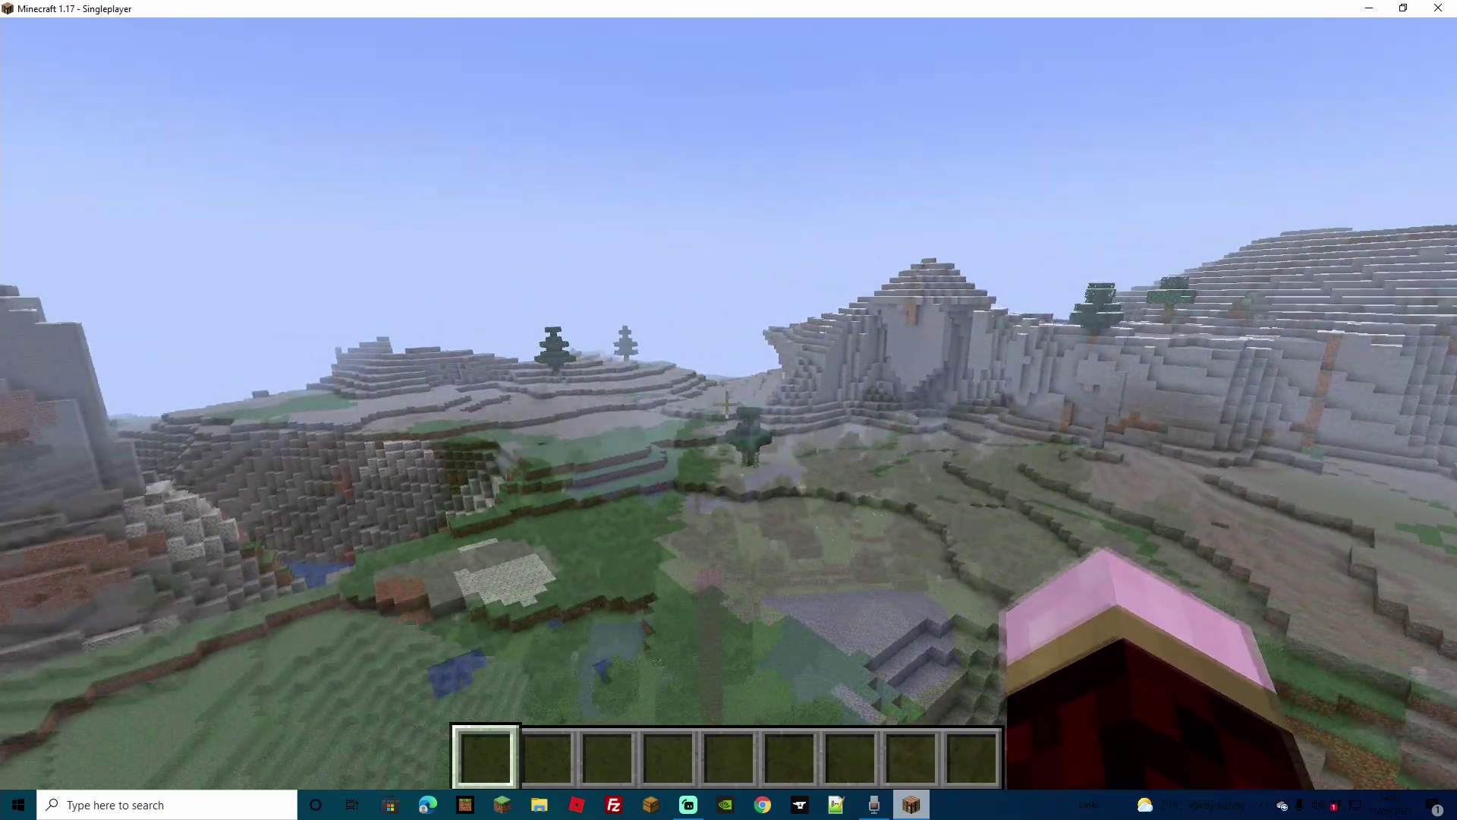
{"action": "key", "text": "F5"}
{"action": "key", "text": "F5"}
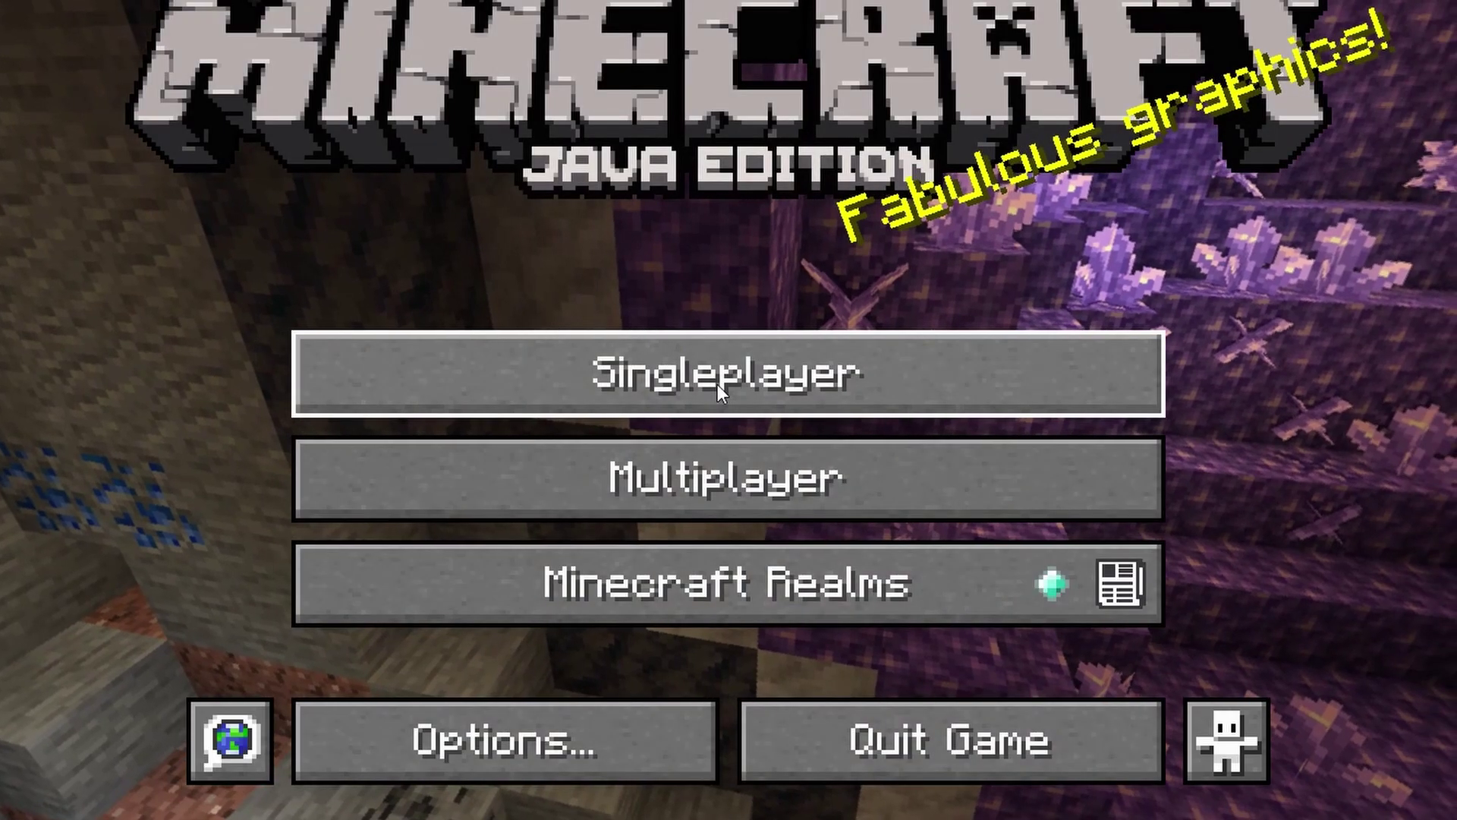
Step: Open Java Edition's singleplayer world list from the title screen
{"action": "left_click", "coordinate": [717, 384]}
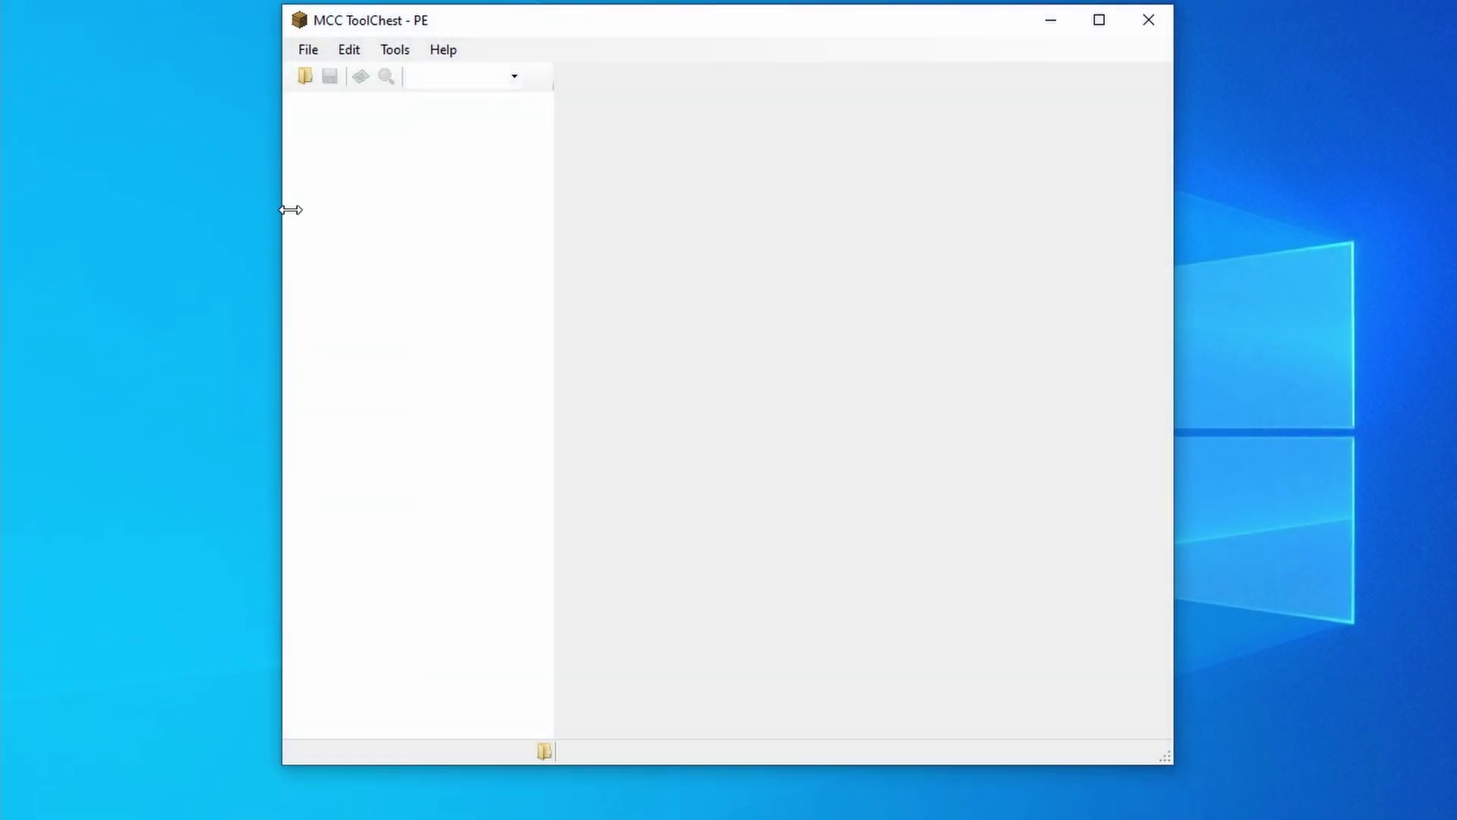
Step: In MCC ToolChest PE, convert the Overworld of the Java world "attempt 1" to Bedrock, then close the program
{"action": "left_click", "coordinate": [388, 51]}
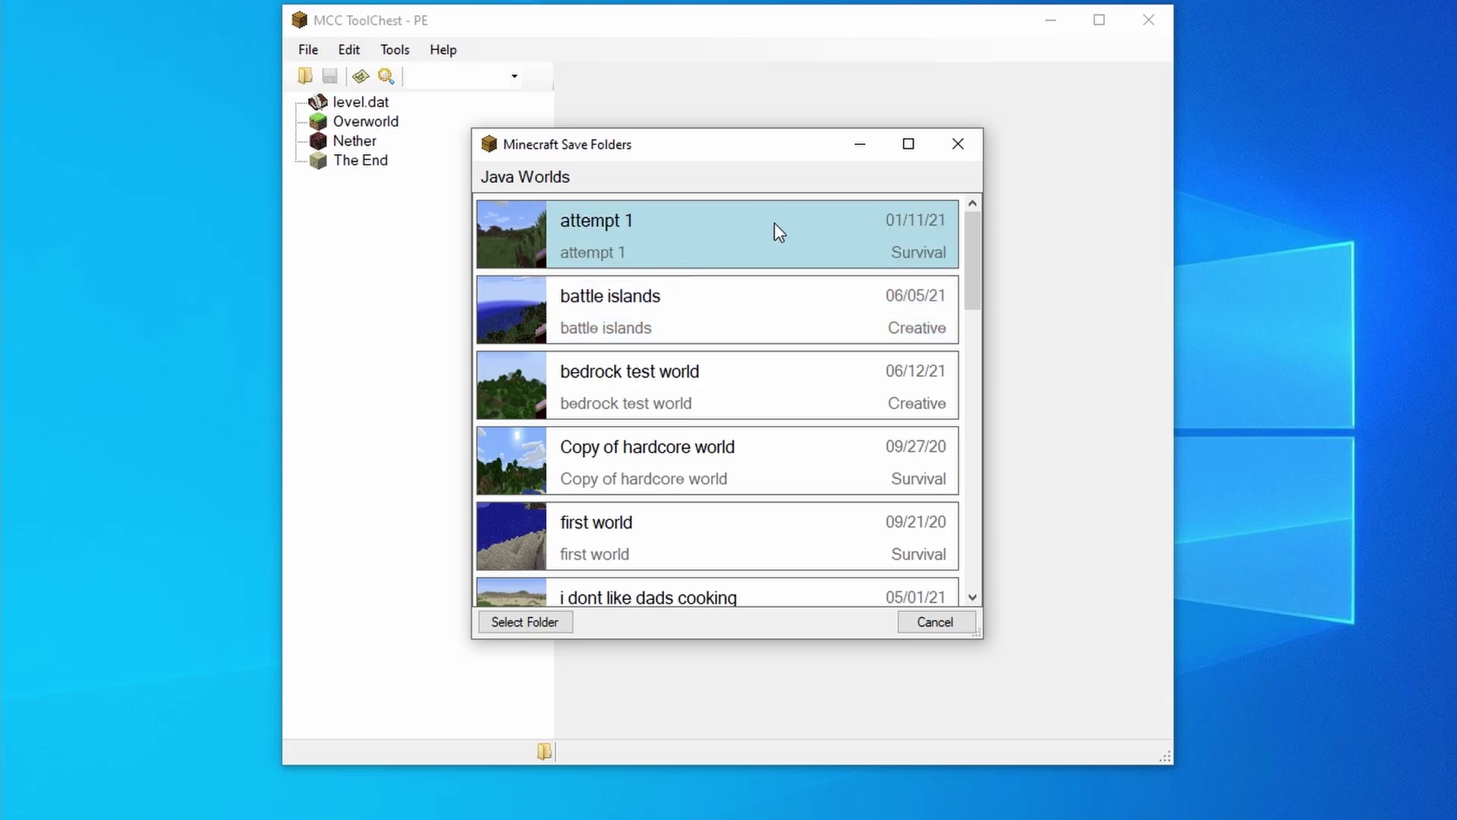
{"action": "double_click", "coordinate": [671, 240]}
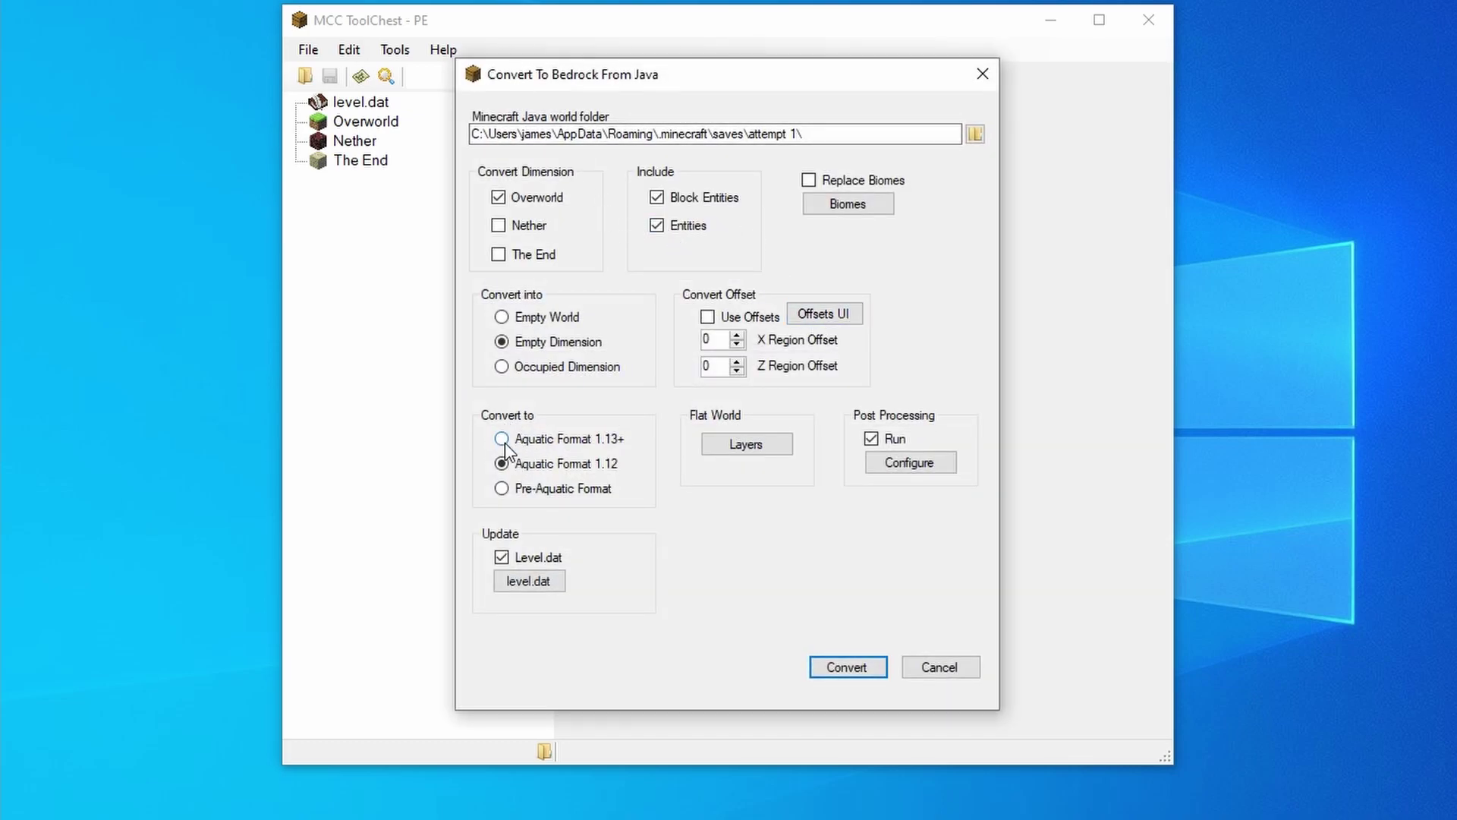
{"action": "left_click", "coordinate": [844, 668]}
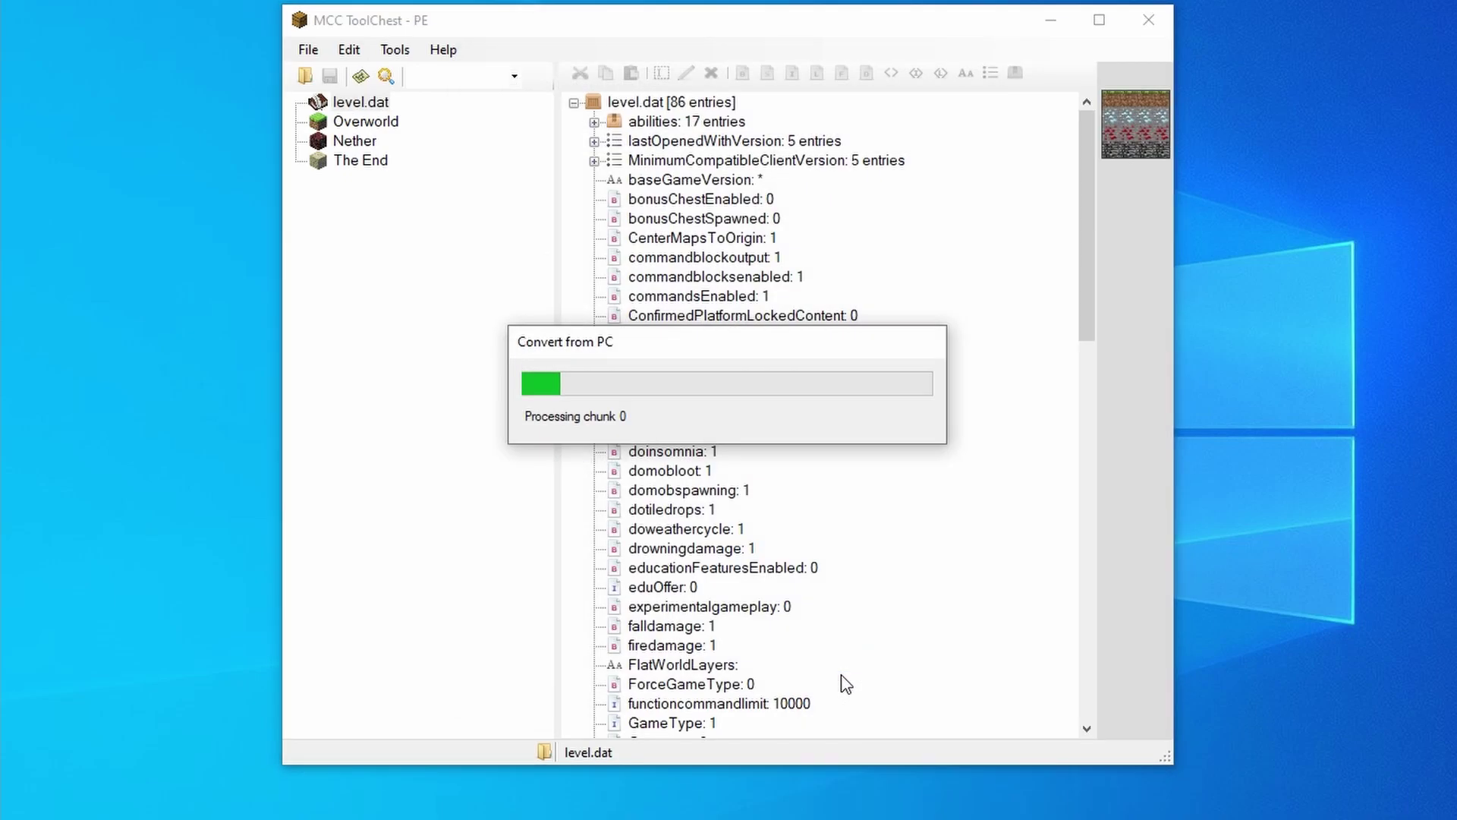
{"action": "left_click", "coordinate": [1149, 20]}
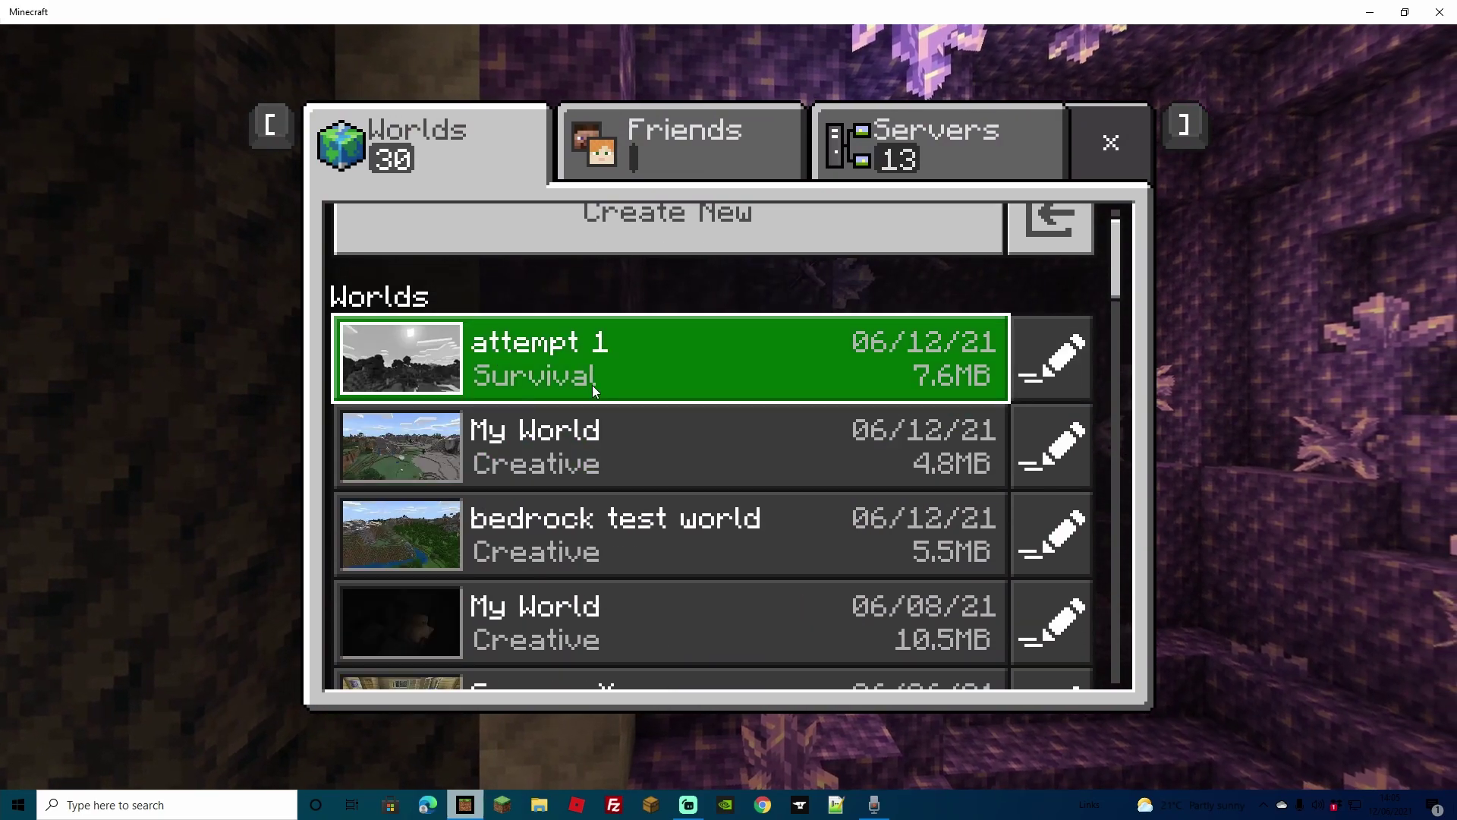
Step: In Minecraft Bedrock, load the converted world "attempt 1", then open its game settings from the worlds list
{"action": "left_click", "coordinate": [580, 372]}
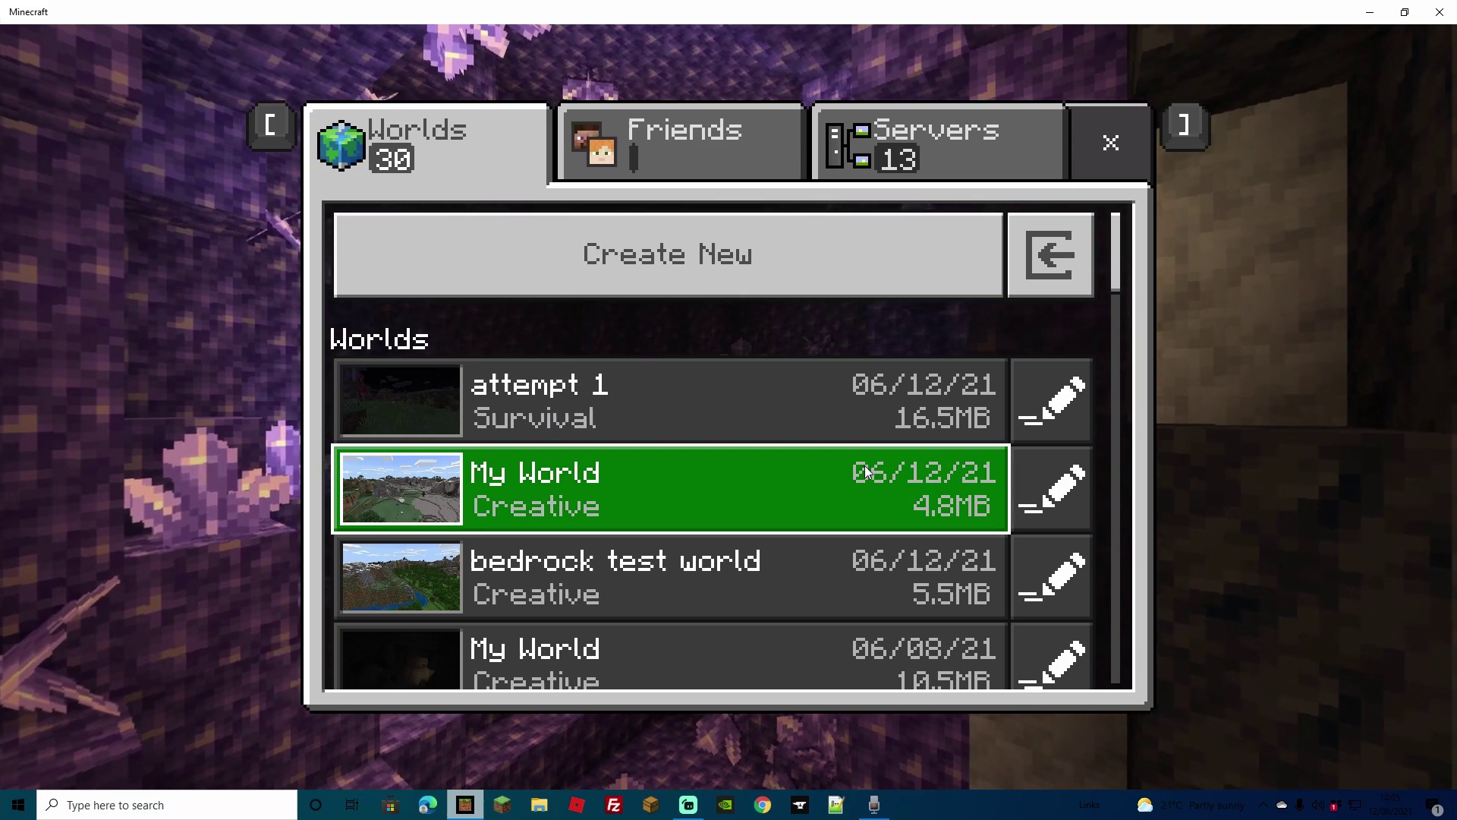
{"action": "left_click", "coordinate": [1047, 403]}
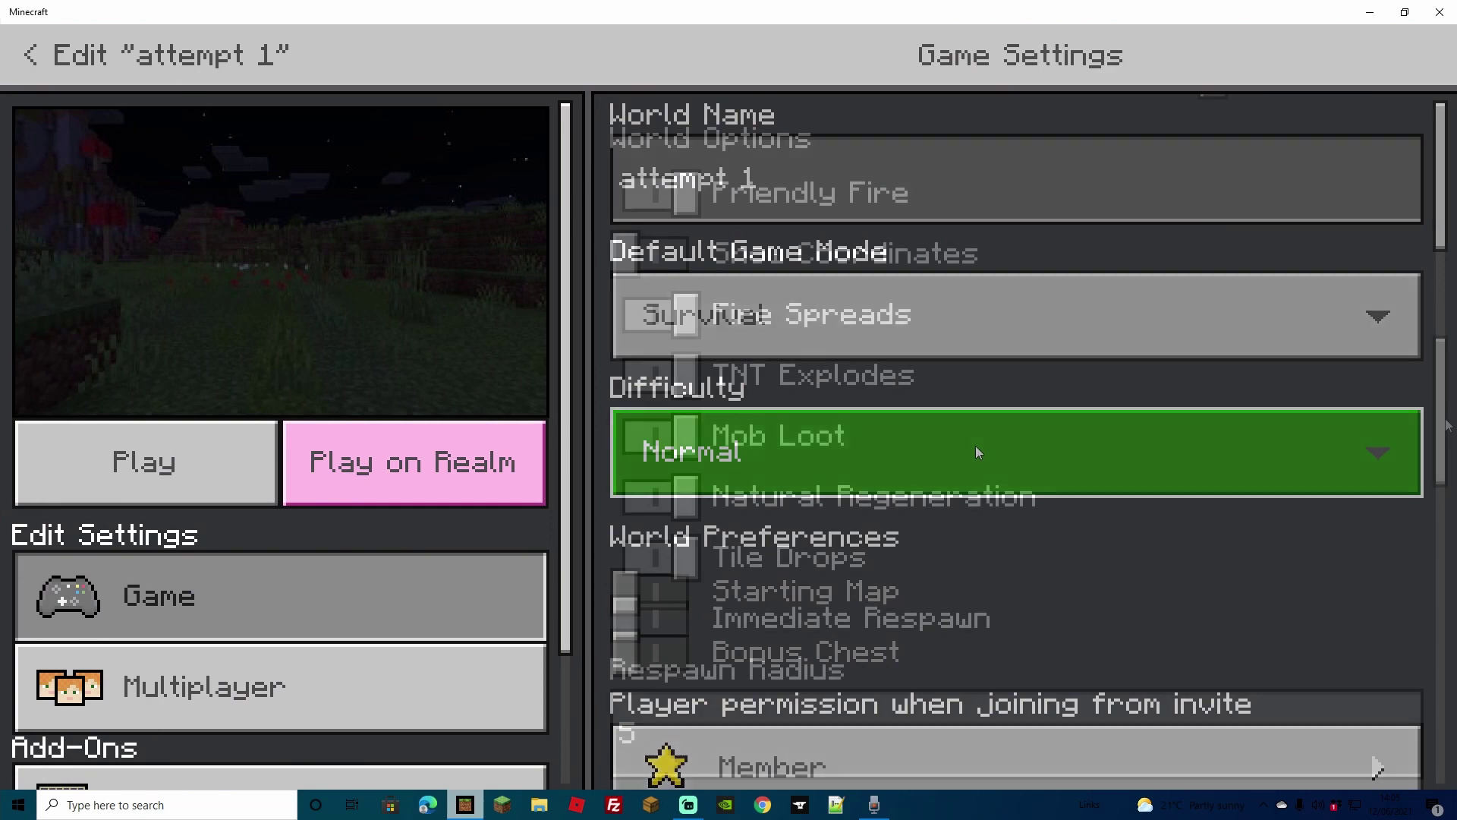
Step: Export the world "attempt 1" as a Minecraft World file into a new Desktop folder named "world 1"
{"action": "scroll", "coordinate": [956, 432], "scroll_direction": "down", "scroll_amount": 5}
{"action": "left_click_drag", "start_coordinate": [1447, 434], "coordinate": [1436, 772]}
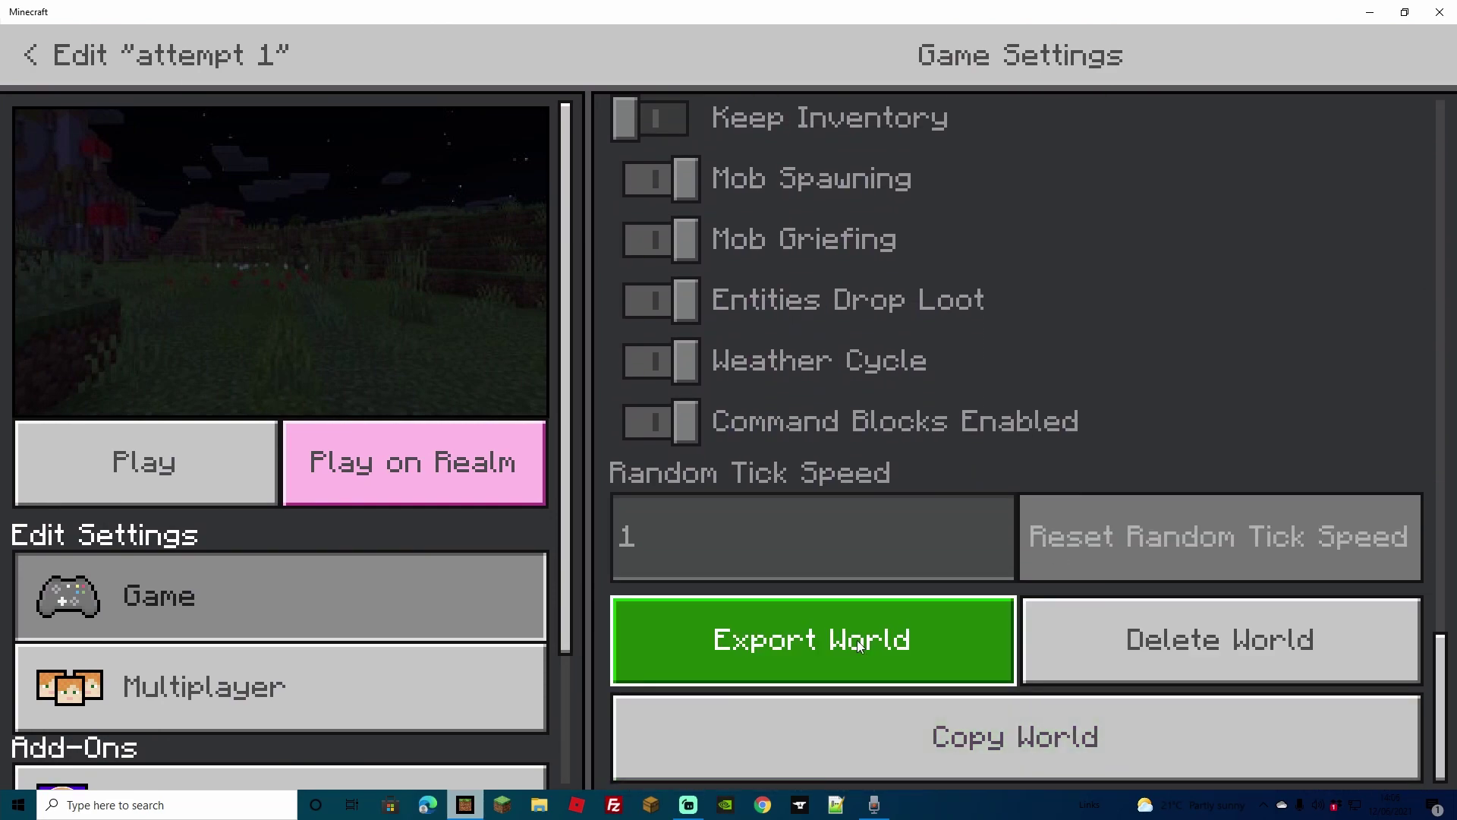
{"action": "left_click", "coordinate": [856, 645]}
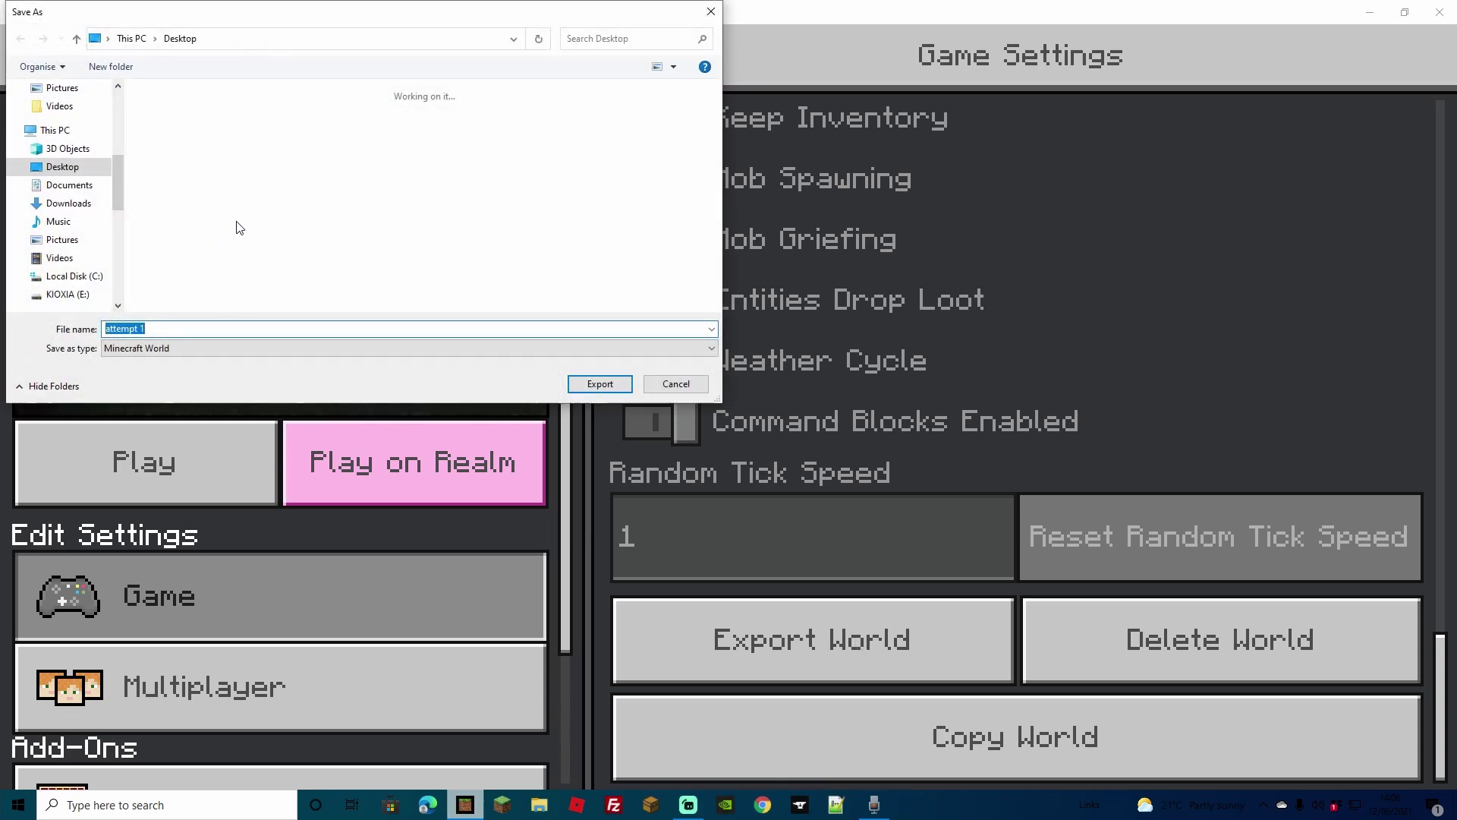
{"action": "right_click", "coordinate": [226, 138]}
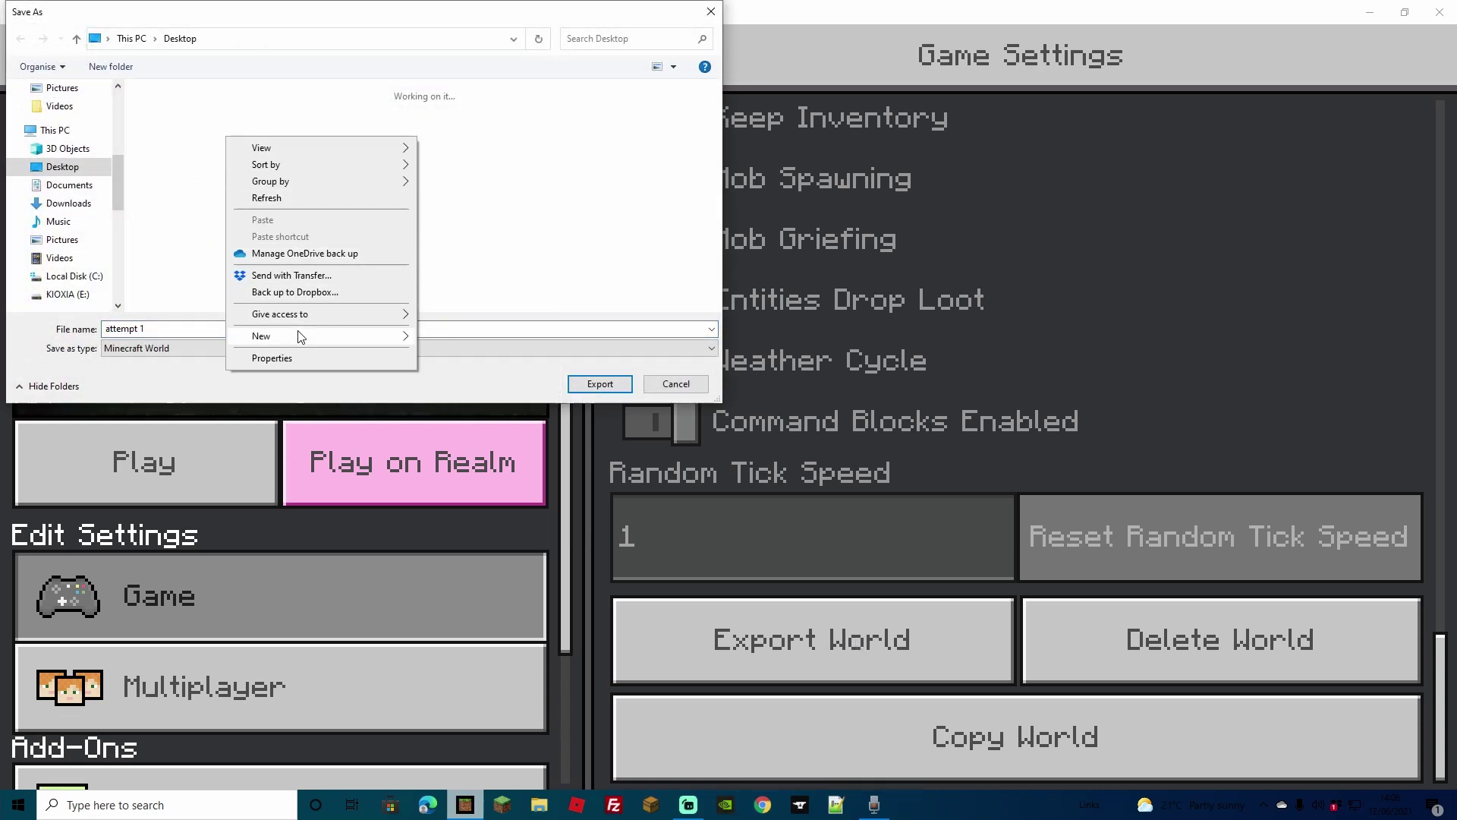
{"action": "mouse_move", "coordinate": [299, 334]}
{"action": "left_click", "coordinate": [452, 337]}
{"action": "type", "text": "world 1"}
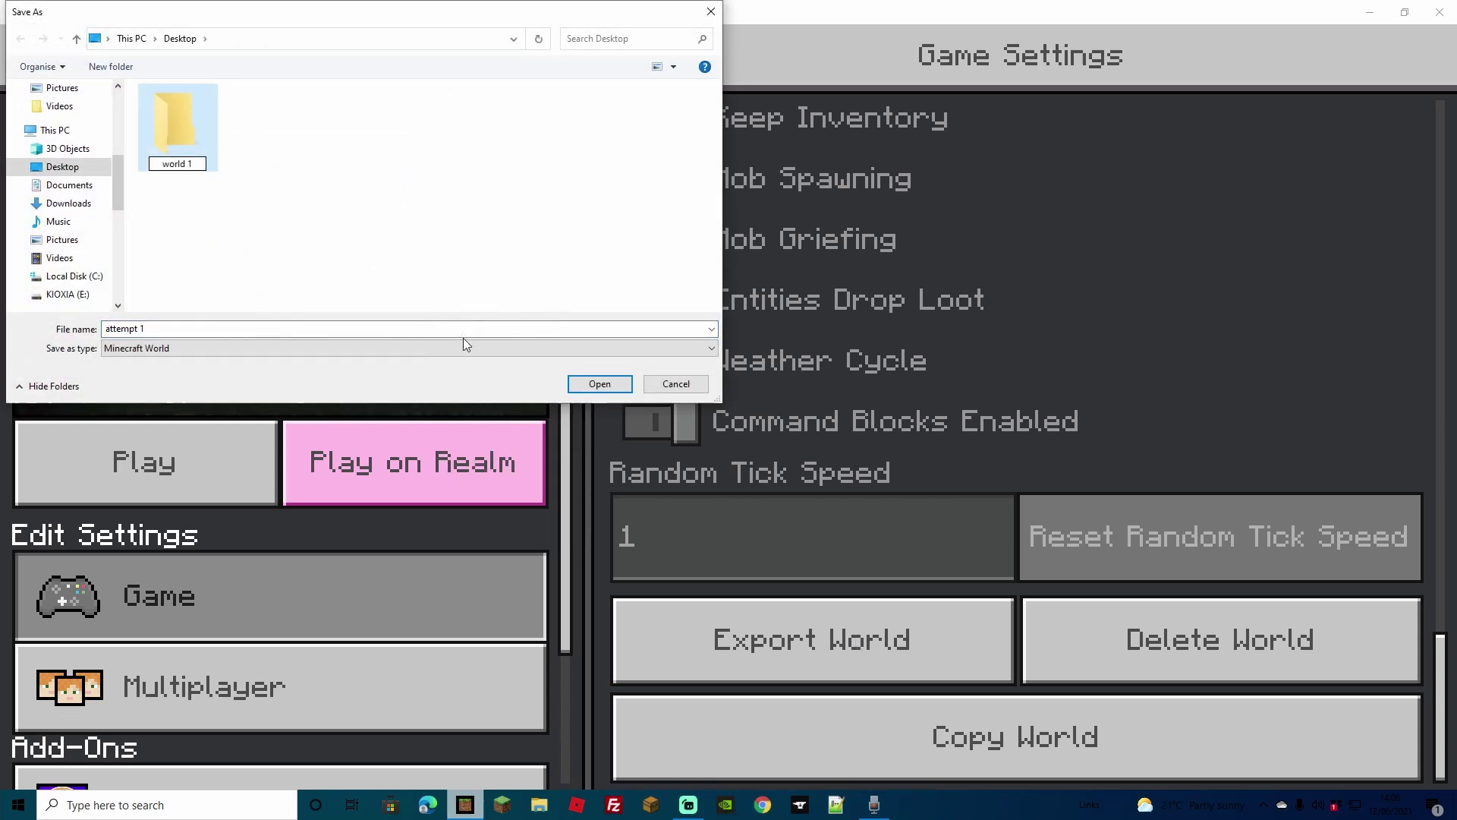
{"action": "key", "text": "Return"}
{"action": "key", "text": "Return"}
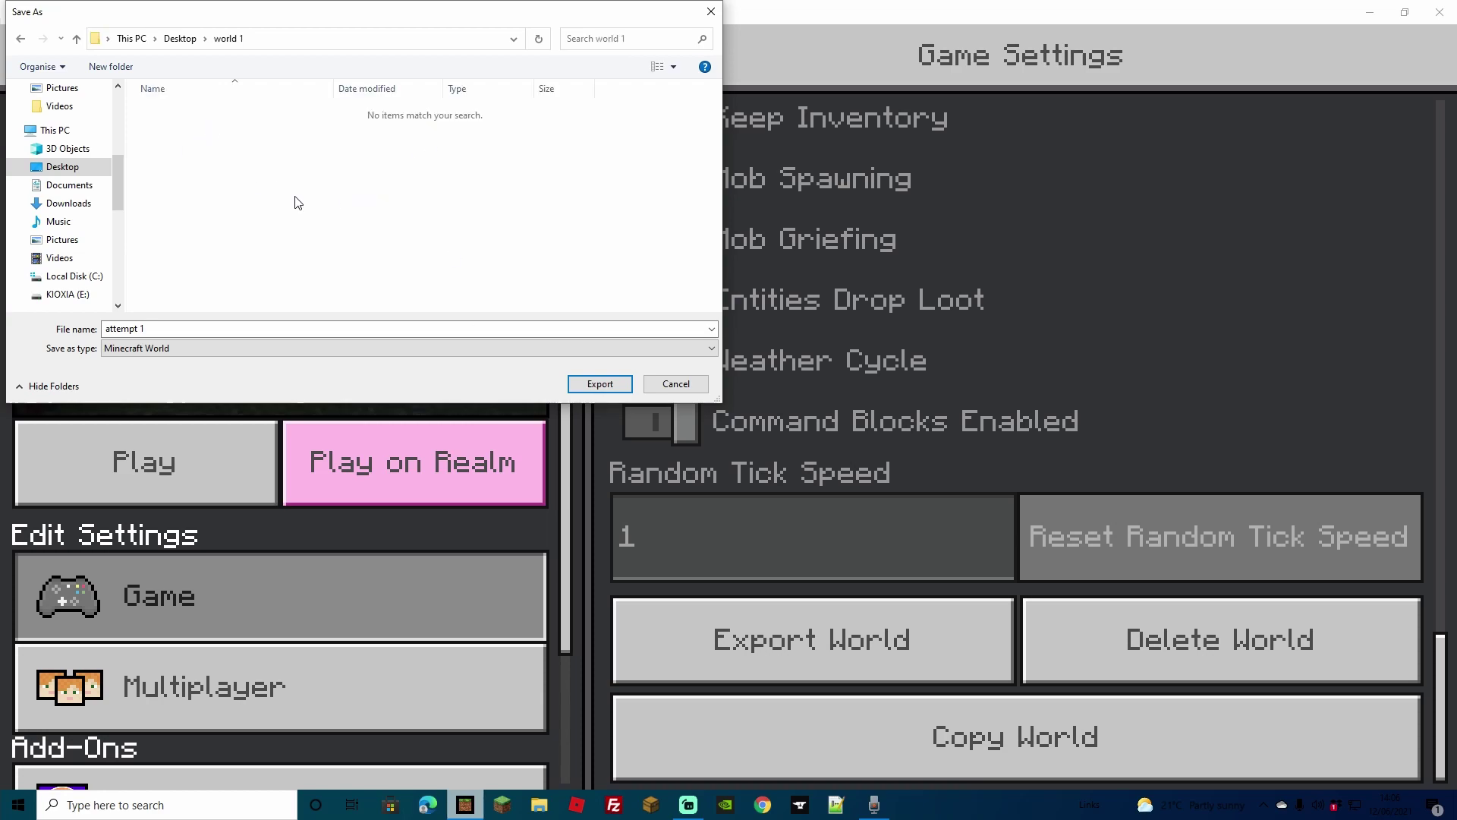
{"action": "left_click", "coordinate": [607, 388]}
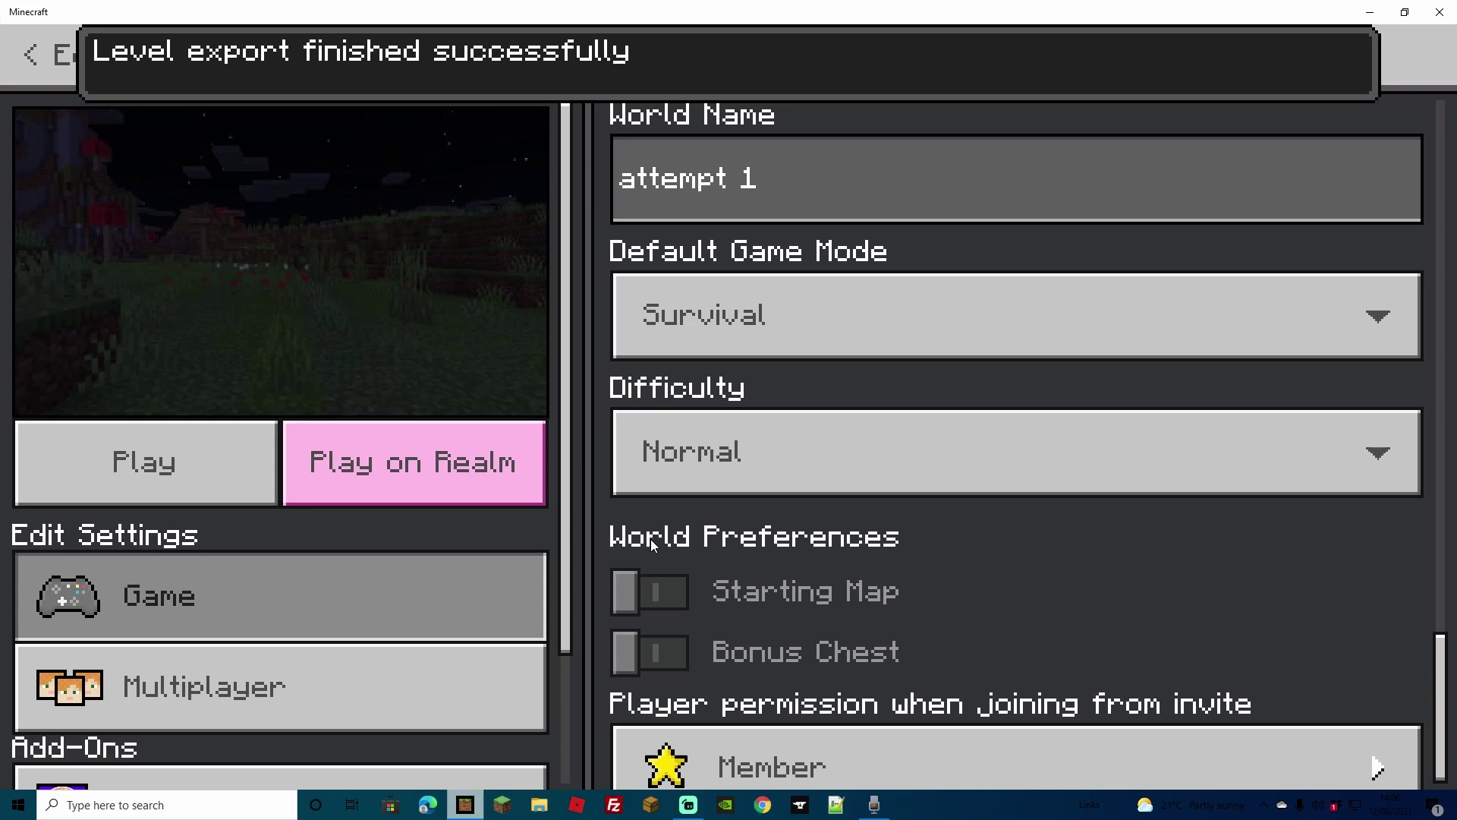
Step: Close Minecraft Bedrock, then launch Java Edition 1.17 from the Minecraft Launcher and open its singleplayer world list
{"action": "key", "text": "Escape"}
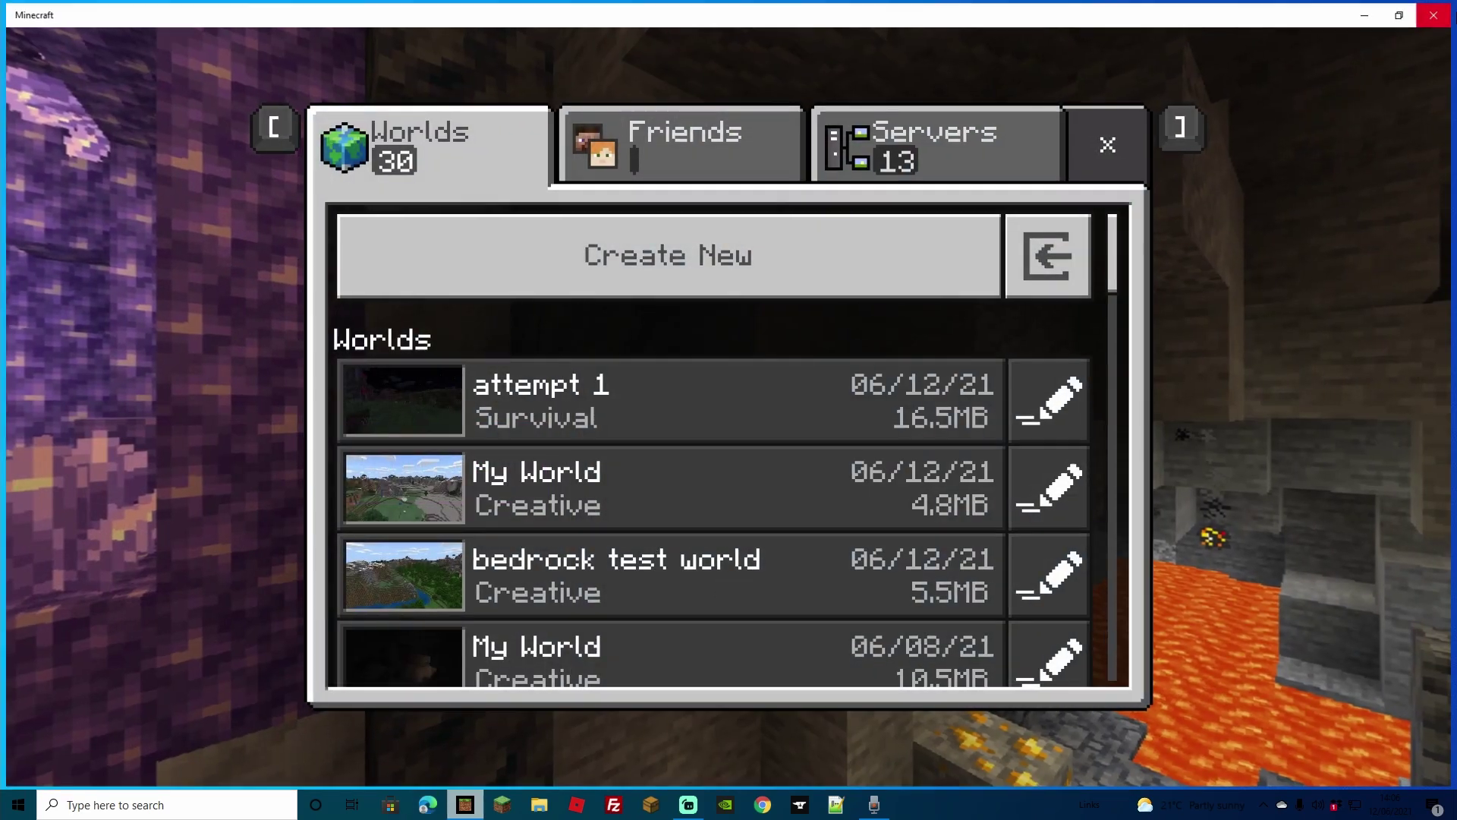
{"action": "key", "text": "alt+F4"}
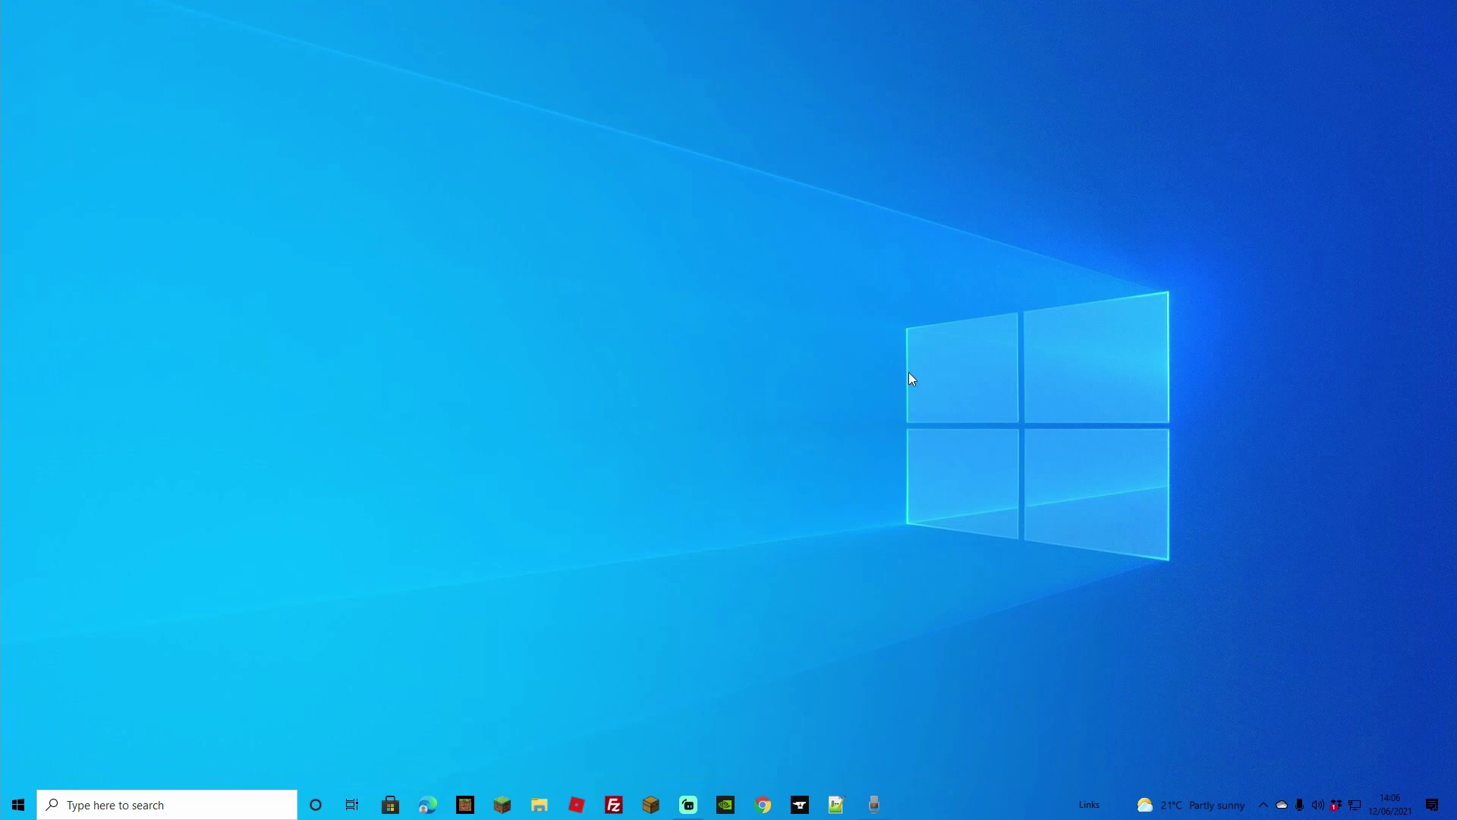
{"action": "left_click", "coordinate": [502, 805]}
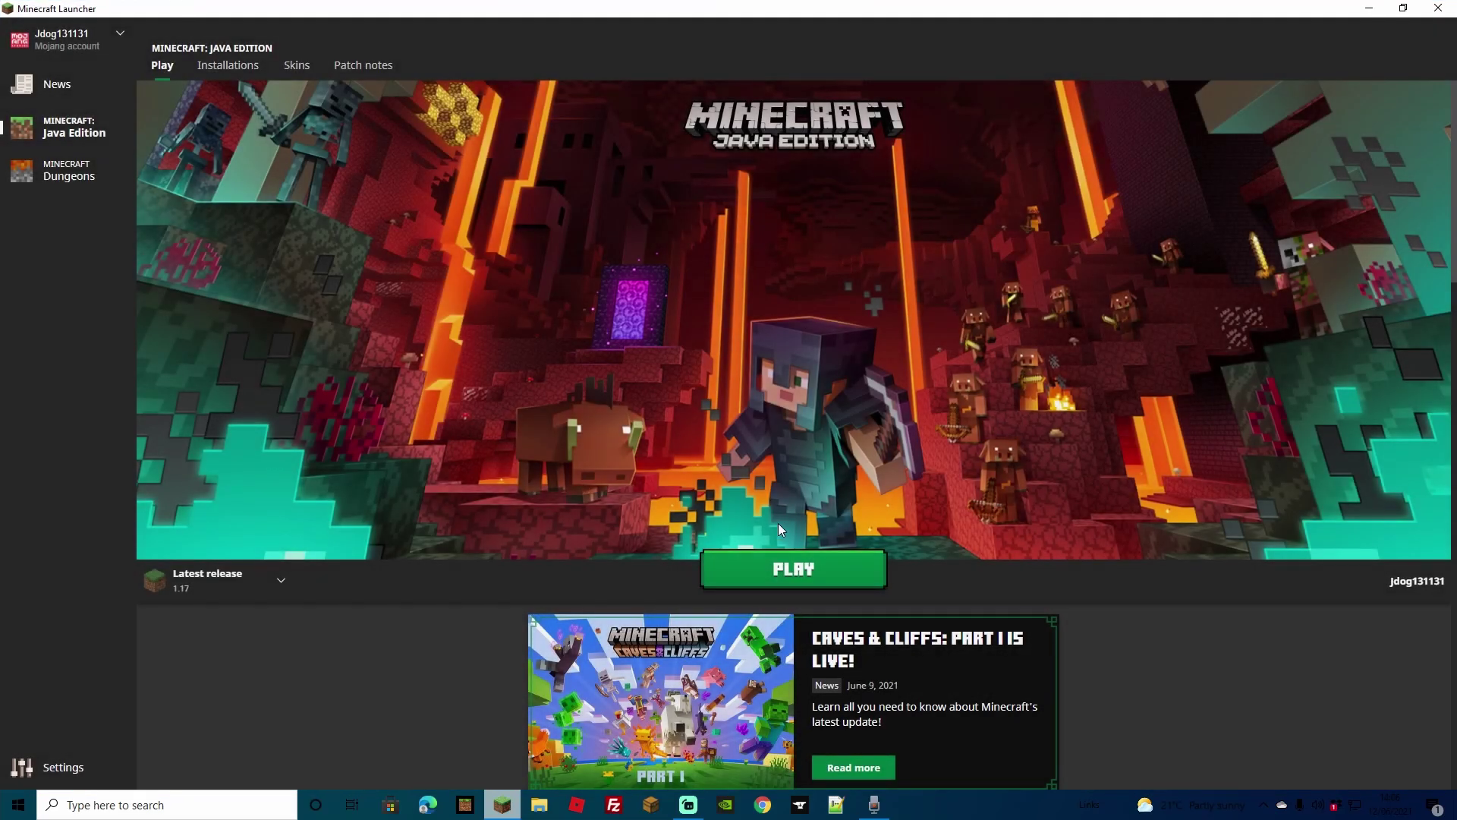
{"action": "left_click", "coordinate": [783, 575]}
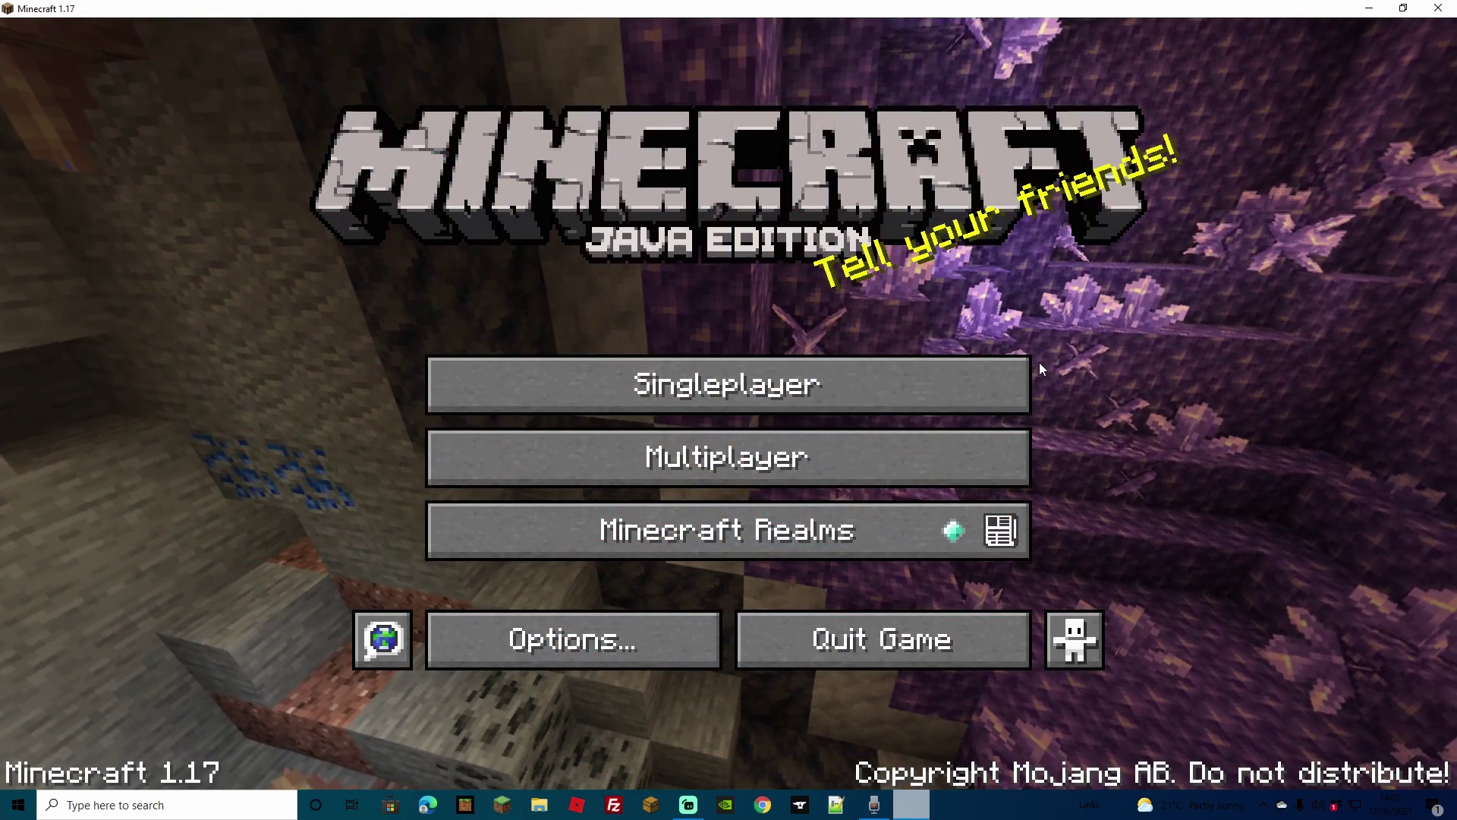
{"action": "left_click", "coordinate": [771, 402]}
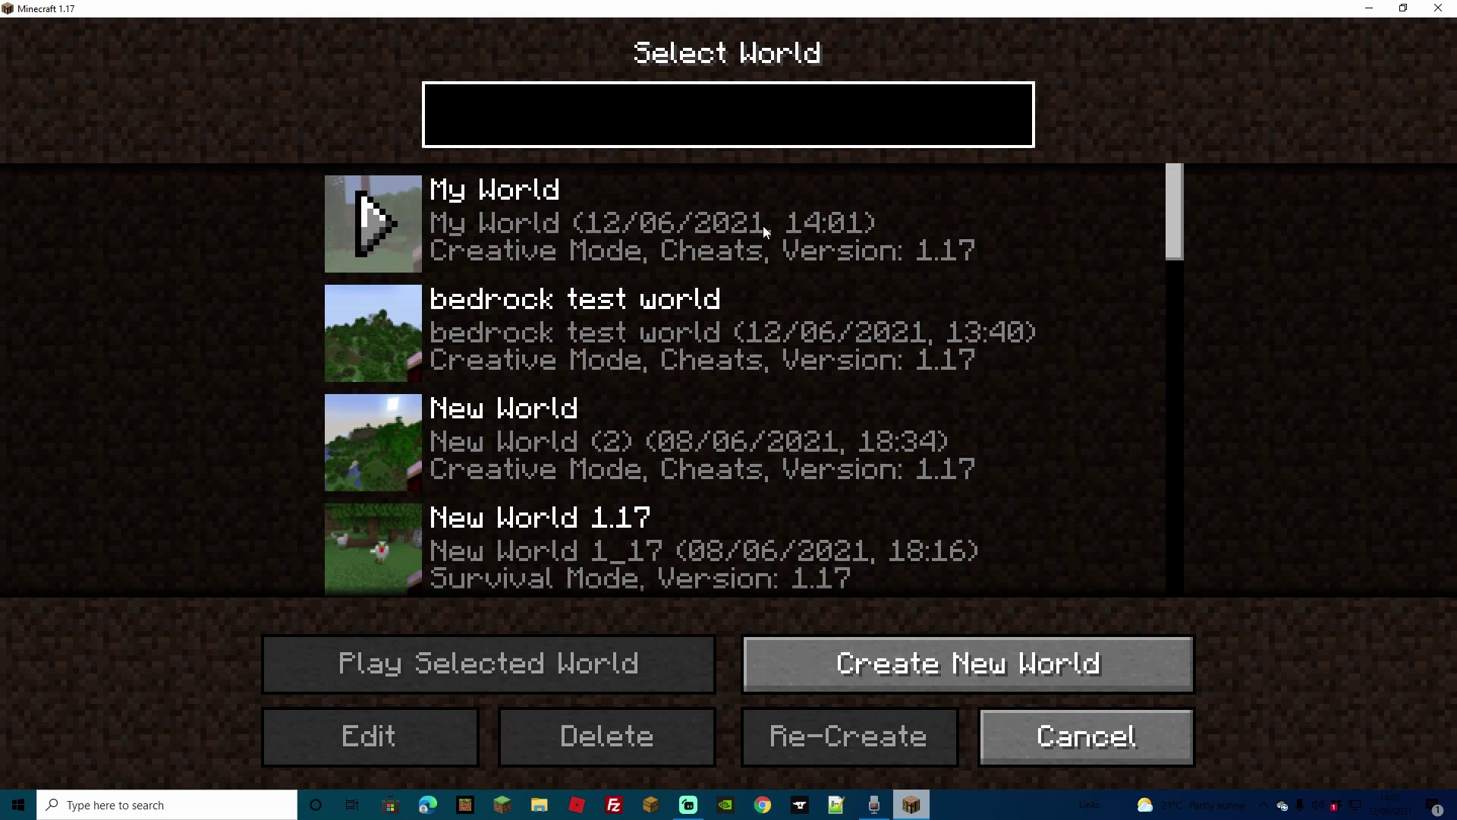
Step: Open the save folder of the Java world "My World" and copy all of its files and folders
{"action": "left_click", "coordinate": [818, 237]}
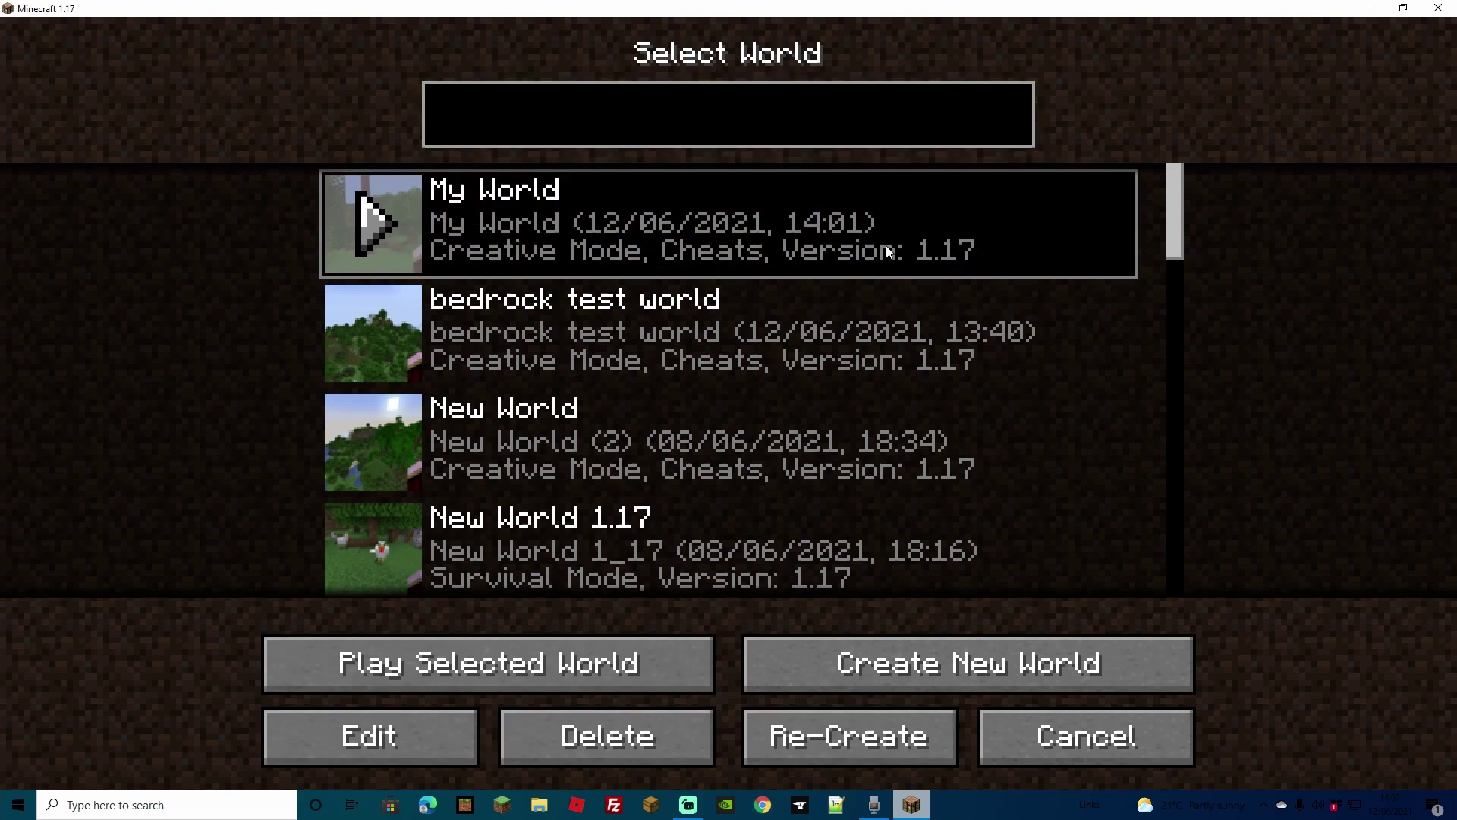
{"action": "left_click", "coordinate": [425, 738]}
{"action": "left_click", "coordinate": [695, 334]}
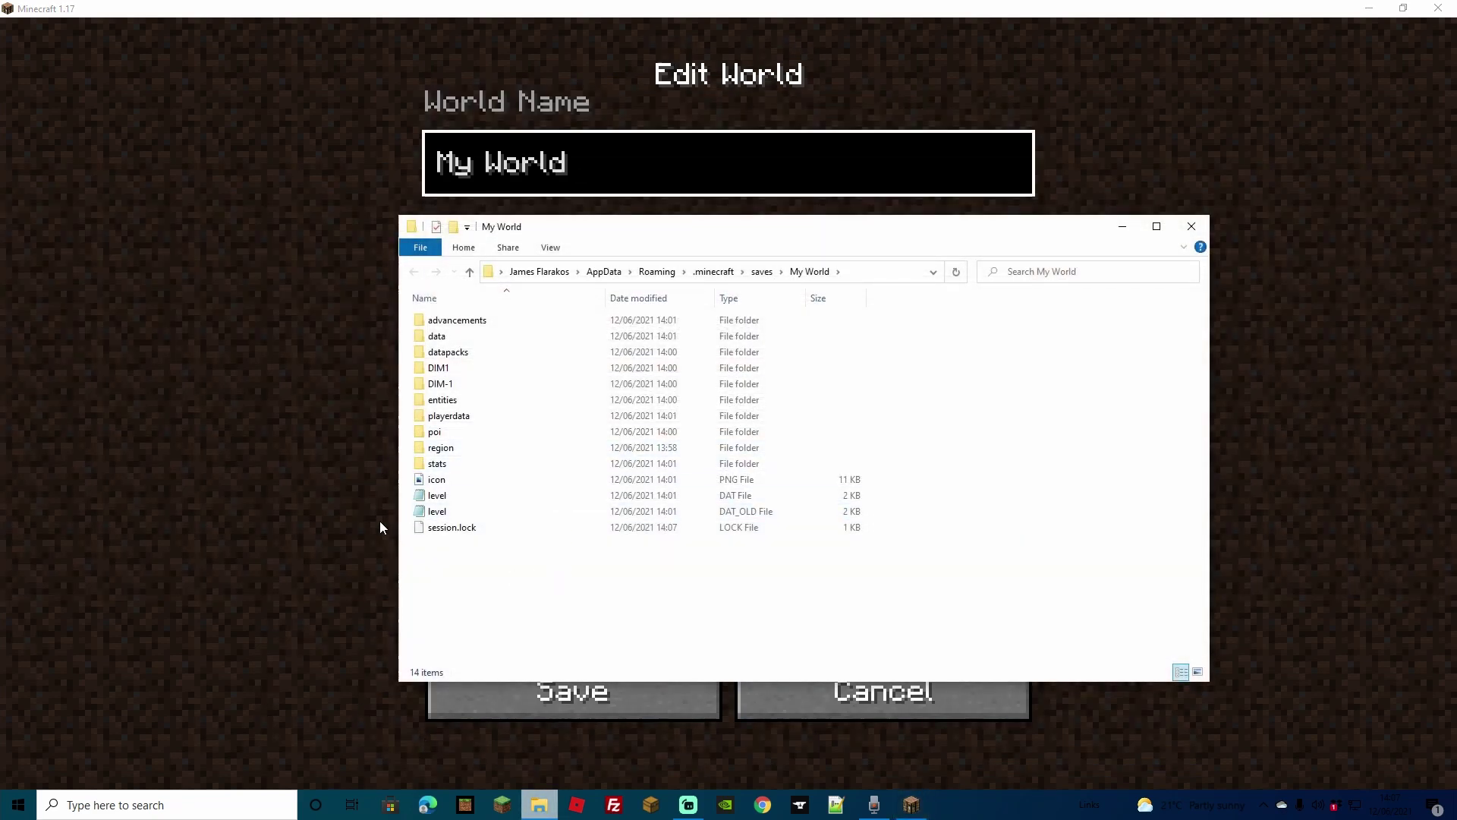
{"action": "left_click_drag", "start_coordinate": [524, 584], "coordinate": [442, 324]}
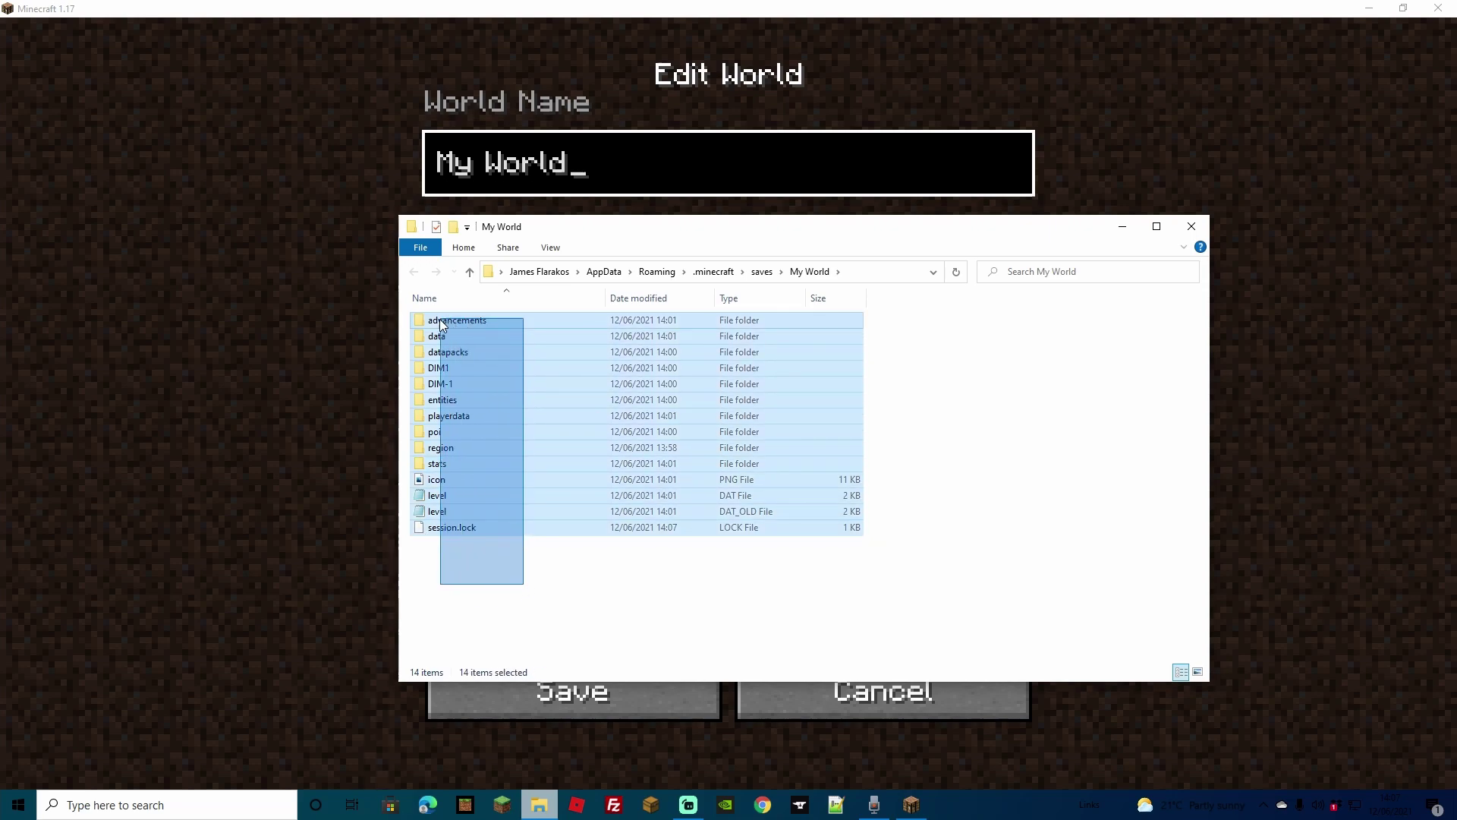
{"action": "right_click", "coordinate": [540, 352]}
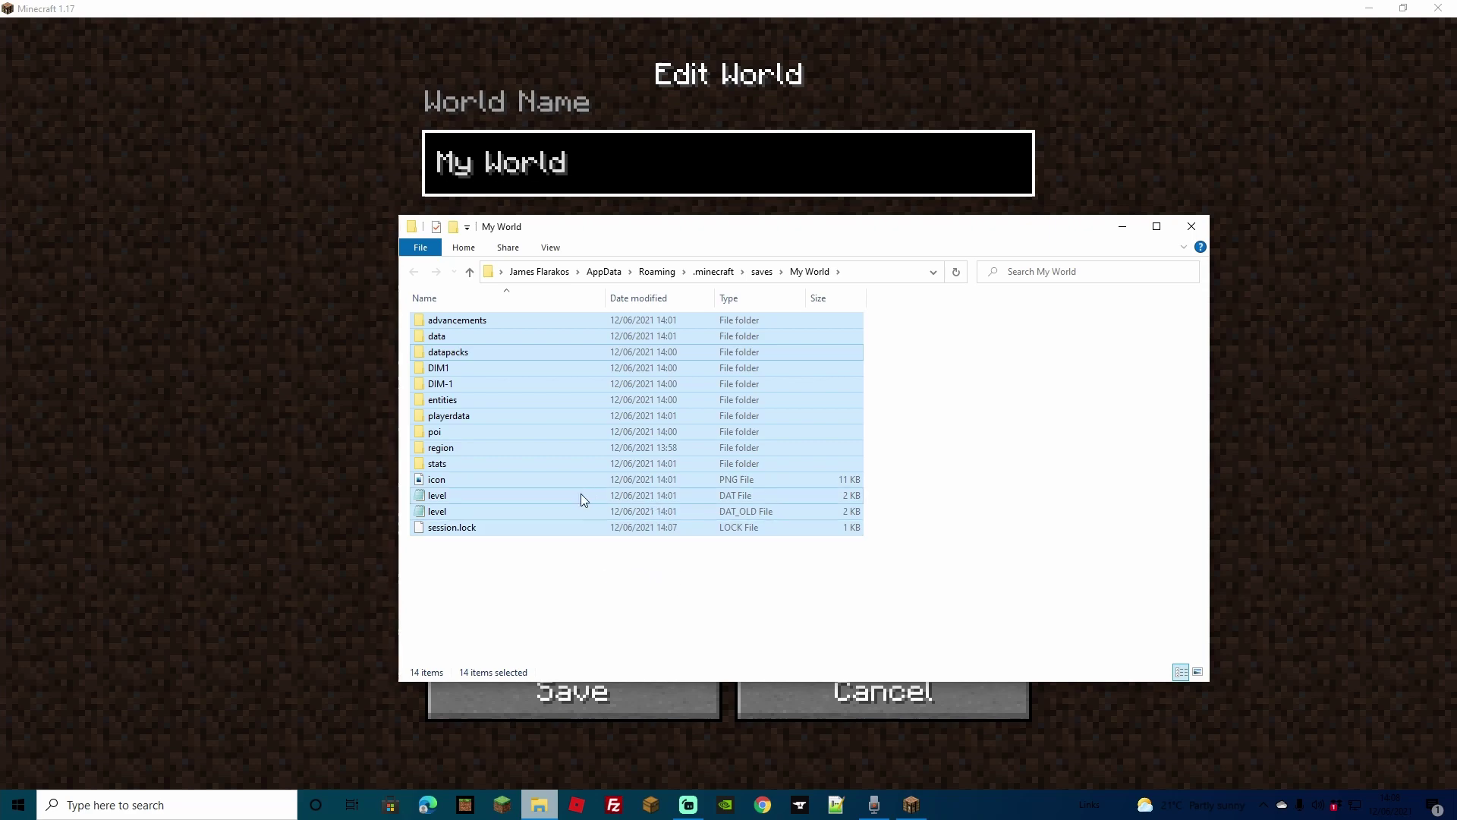
Step: Create a folder named "world 2" on the Desktop in File Explorer
{"action": "key", "text": "super+e"}
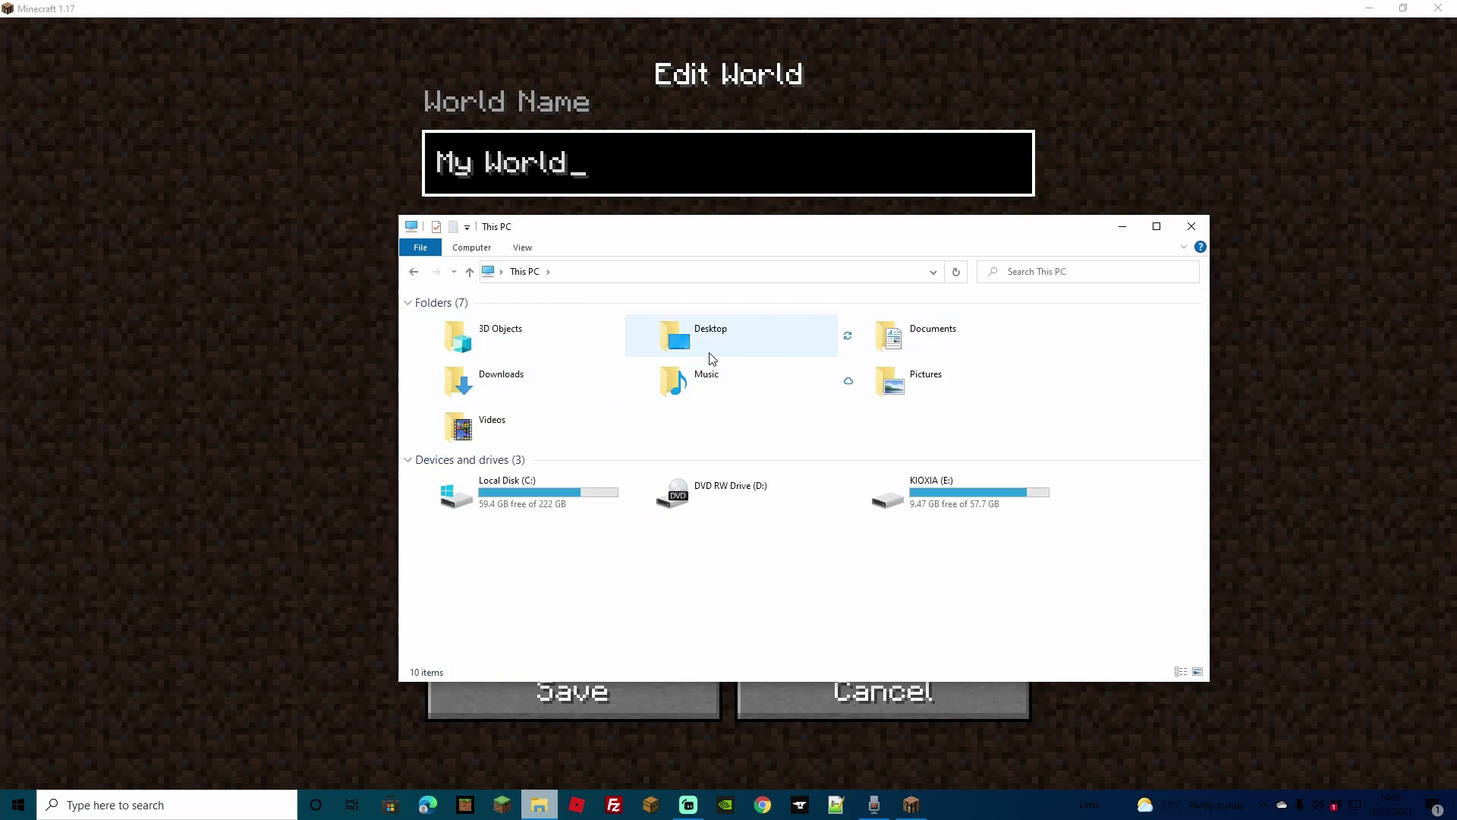
{"action": "double_click", "coordinate": [673, 341]}
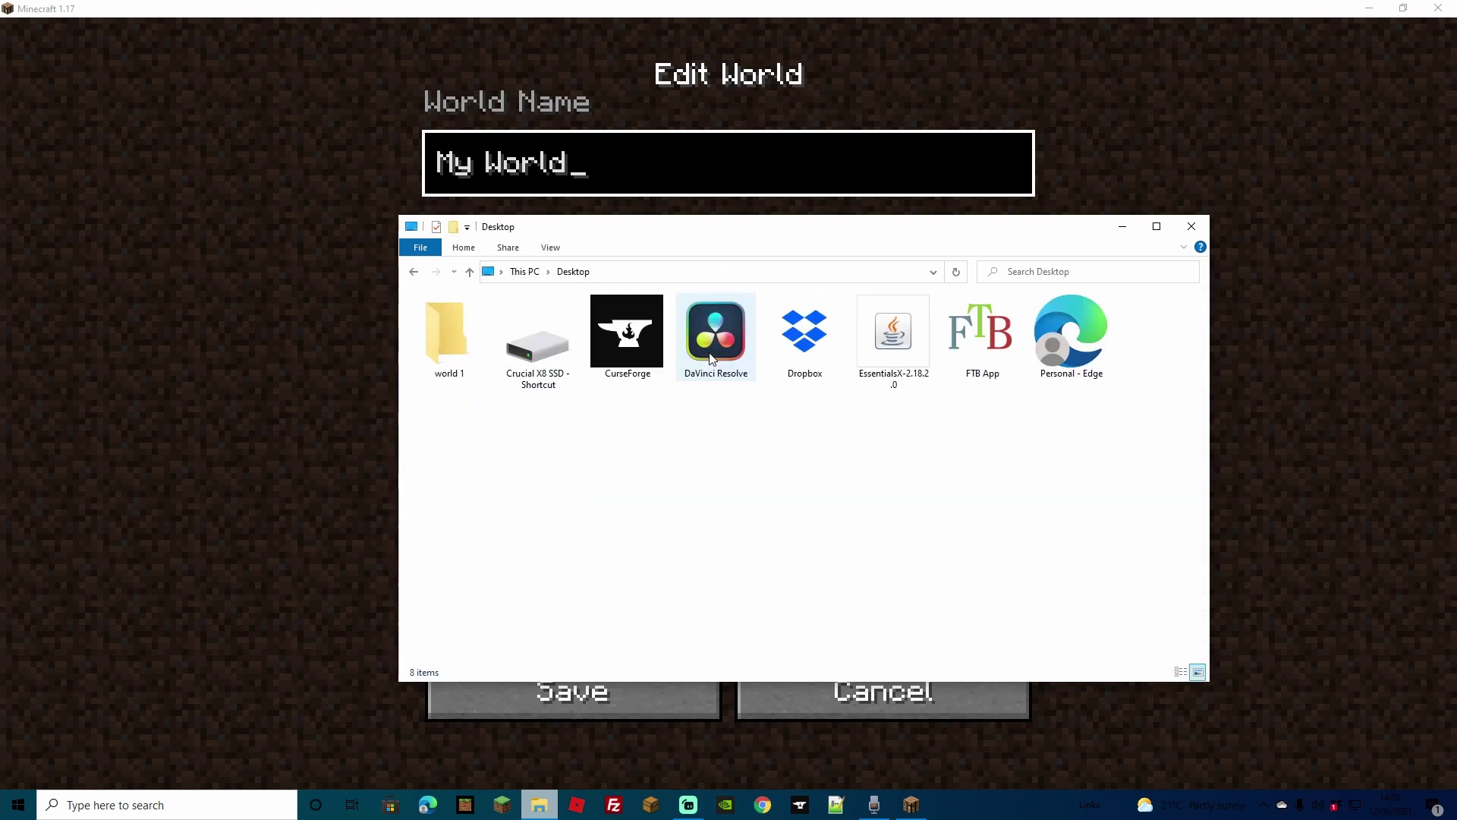
{"action": "right_click", "coordinate": [663, 571]}
{"action": "mouse_move", "coordinate": [736, 531]}
{"action": "left_click", "coordinate": [900, 536]}
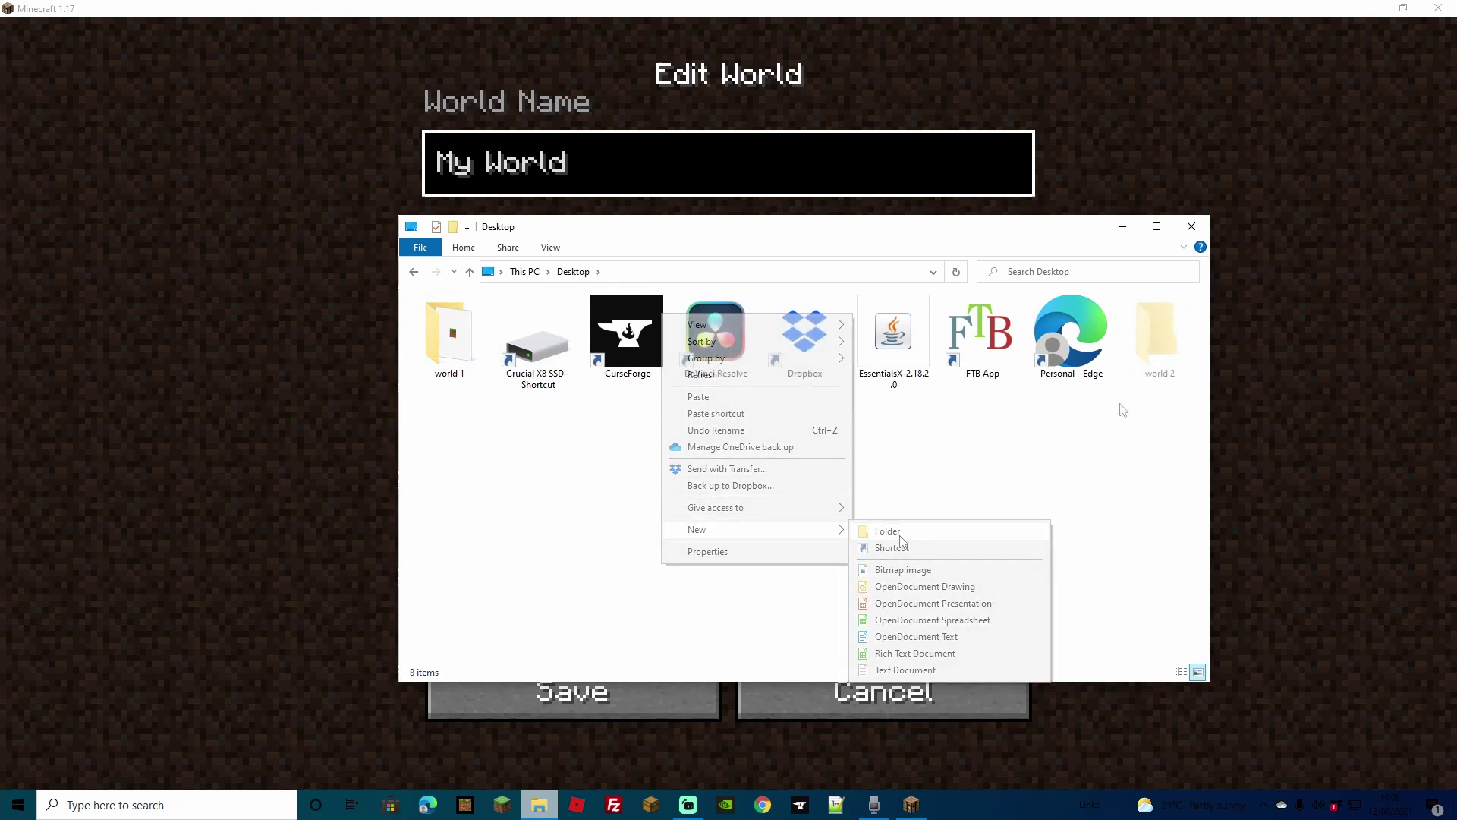
Step: Paste the copied Java world files into the "world 2" folder, skipping session.lock
{"action": "double_click", "coordinate": [1164, 336]}
{"action": "right_click", "coordinate": [558, 417]}
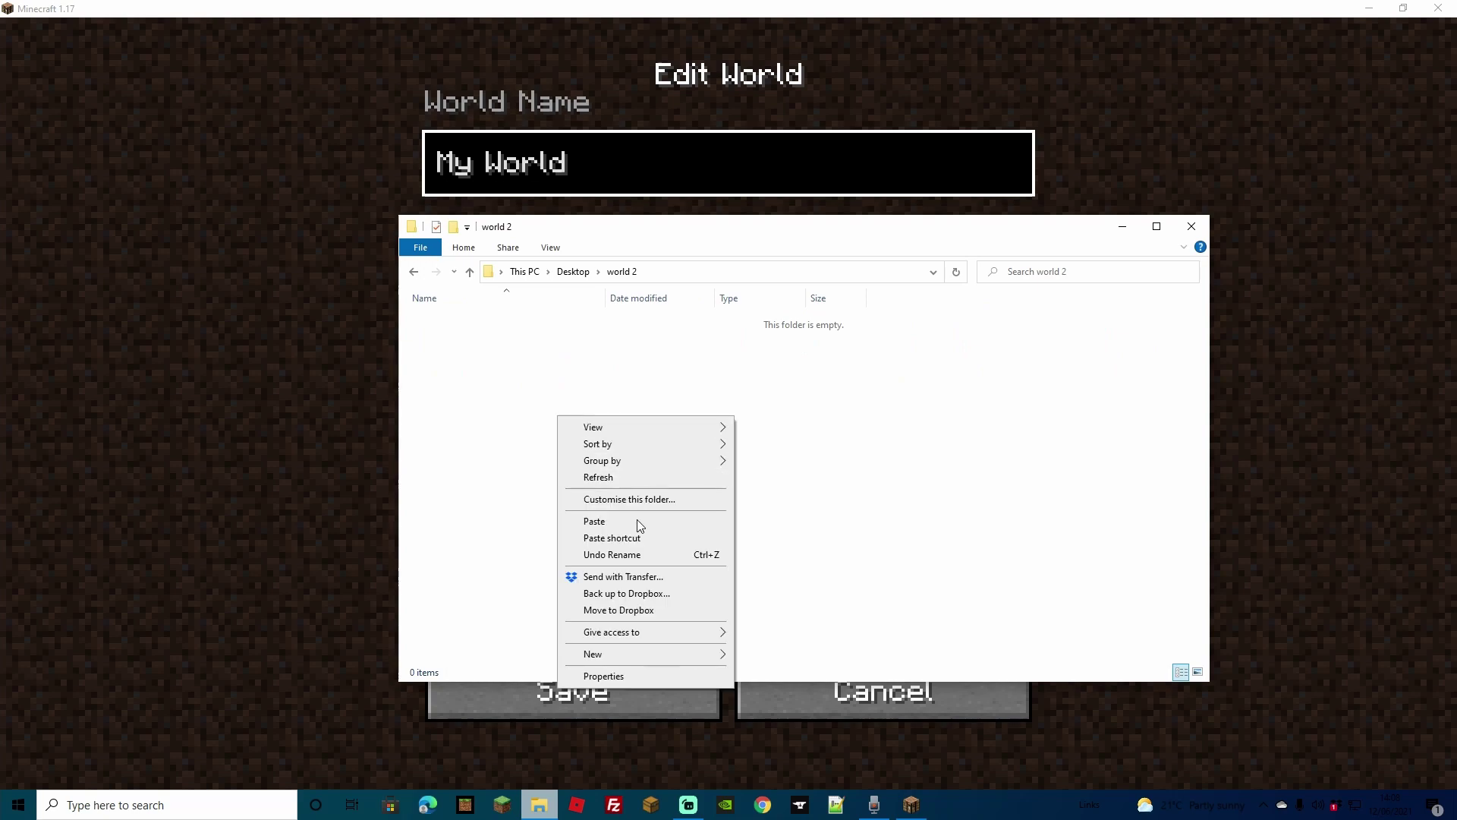
{"action": "left_click", "coordinate": [594, 520]}
{"action": "left_click", "coordinate": [659, 579]}
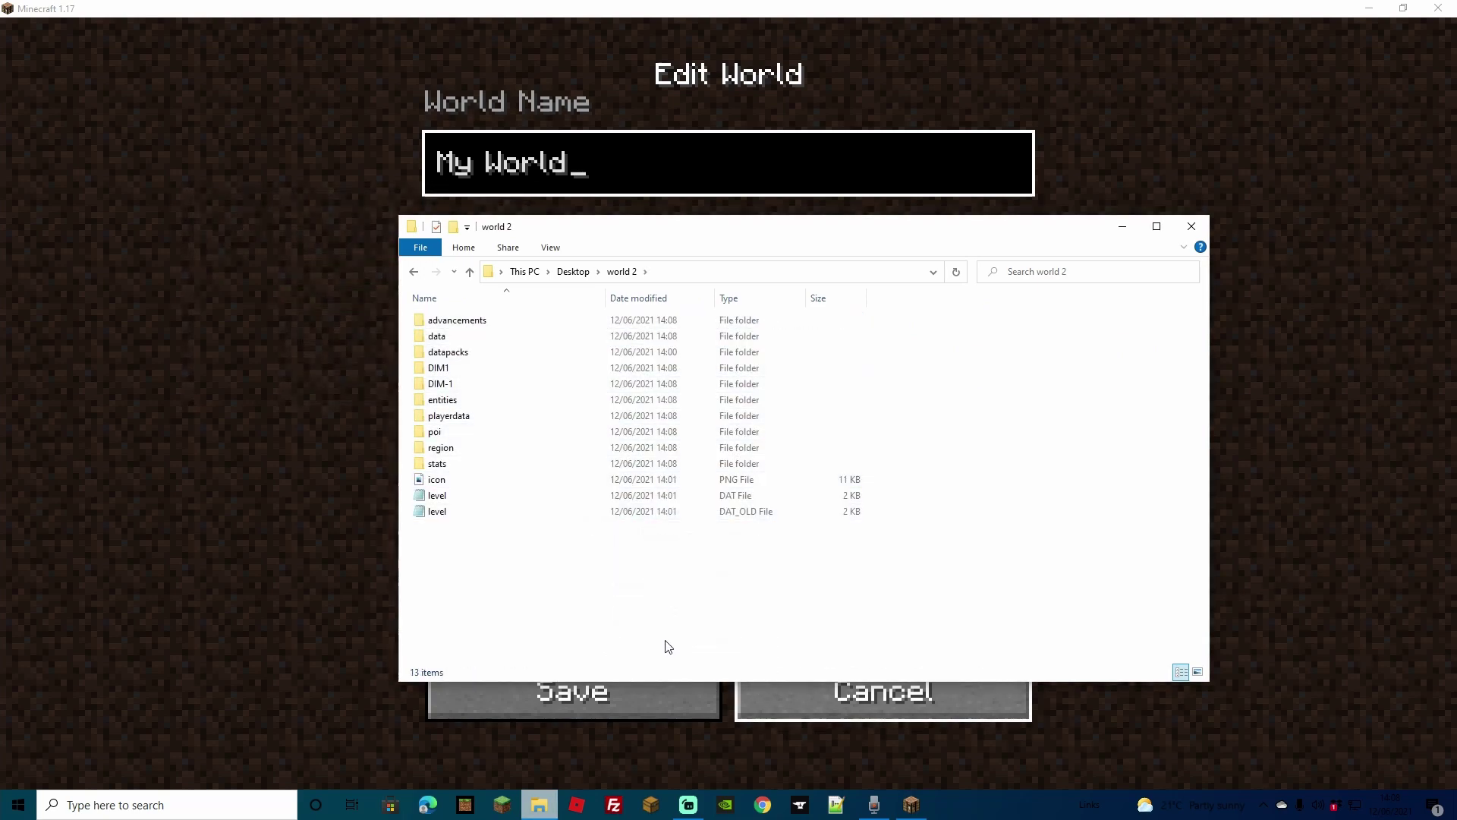